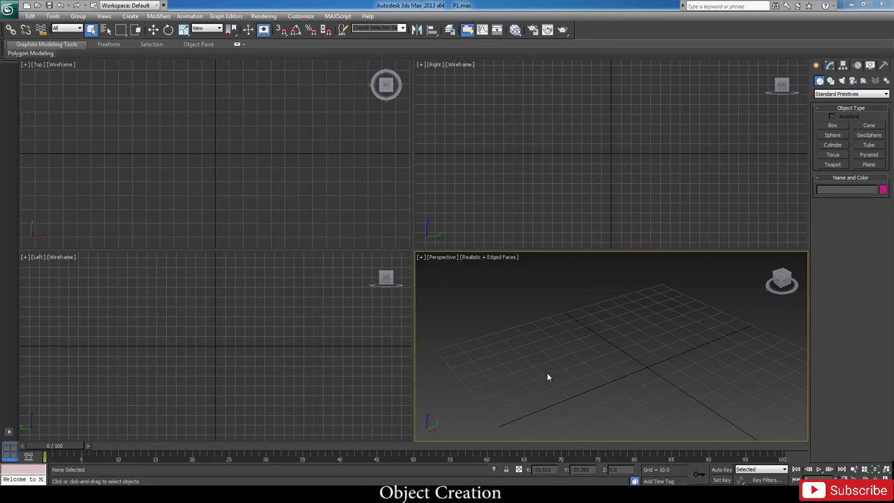
middle_click_drag(589, 389, 551, 374)
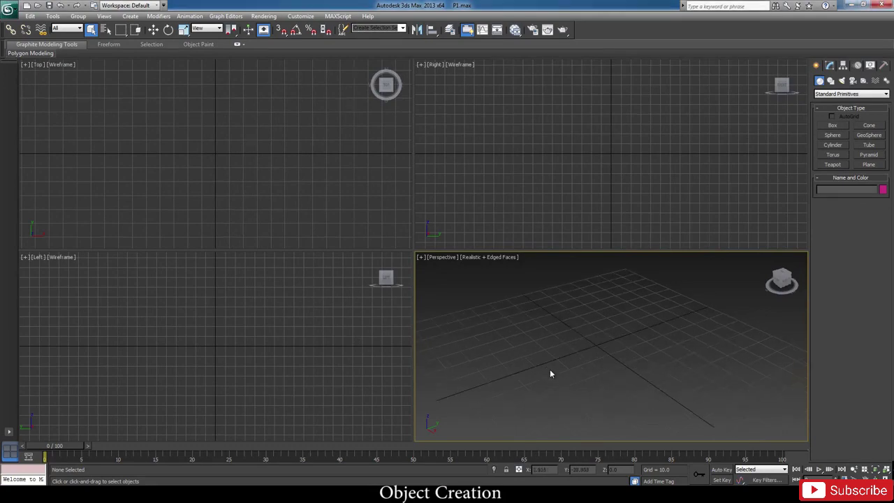
left_click(834, 126)
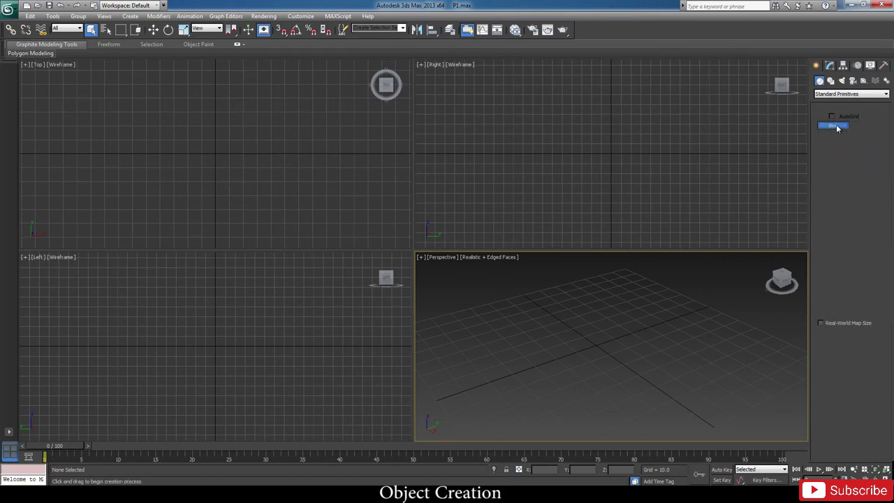
left_click(817, 66)
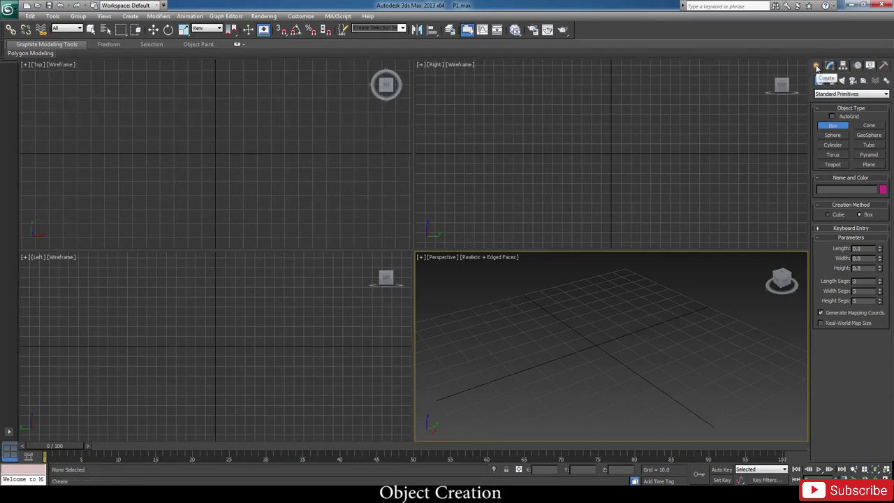
left_click(829, 65)
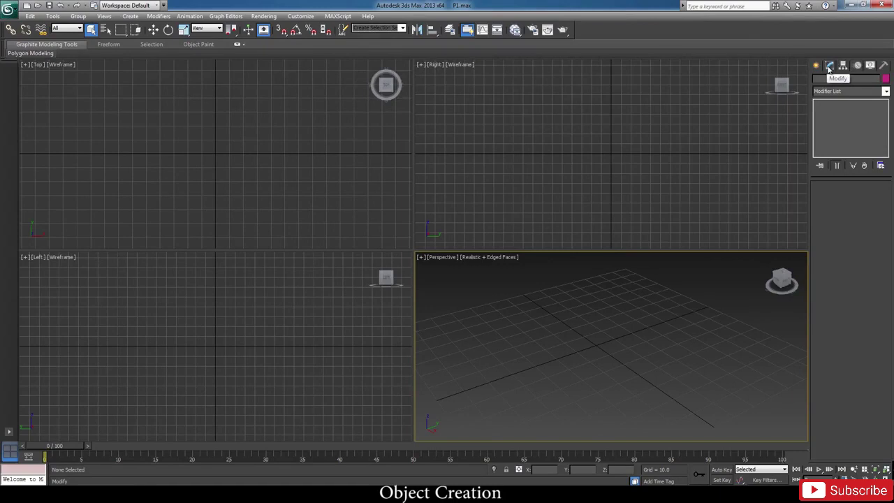
left_click(815, 65)
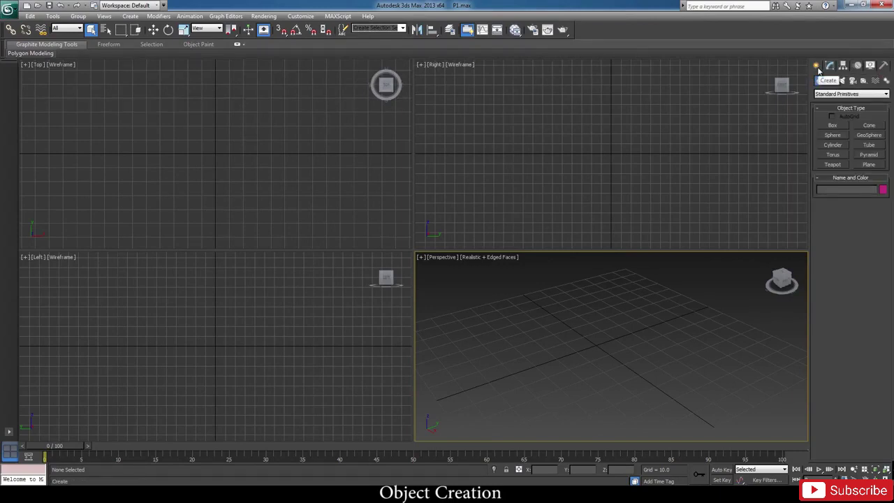
Draw two boxes side by side in the perspective view, about 55 × 67 × 25 and about 45 × 52 × 22
left_click(832, 125)
left_click_drag(559, 324, 731, 333)
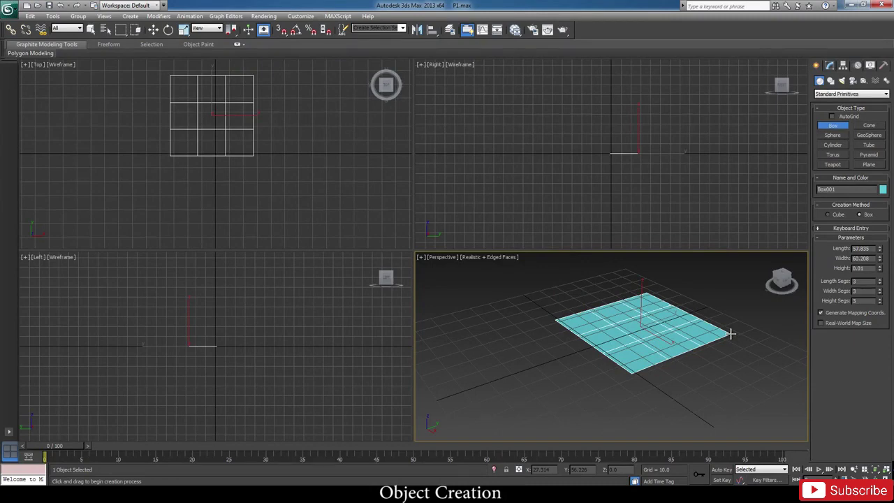
mouse_move(730, 334)
left_mouse_down()
mouse_move(644, 361)
mouse_move(690, 242)
mouse_move(660, 359)
mouse_move(737, 340)
left_mouse_up()
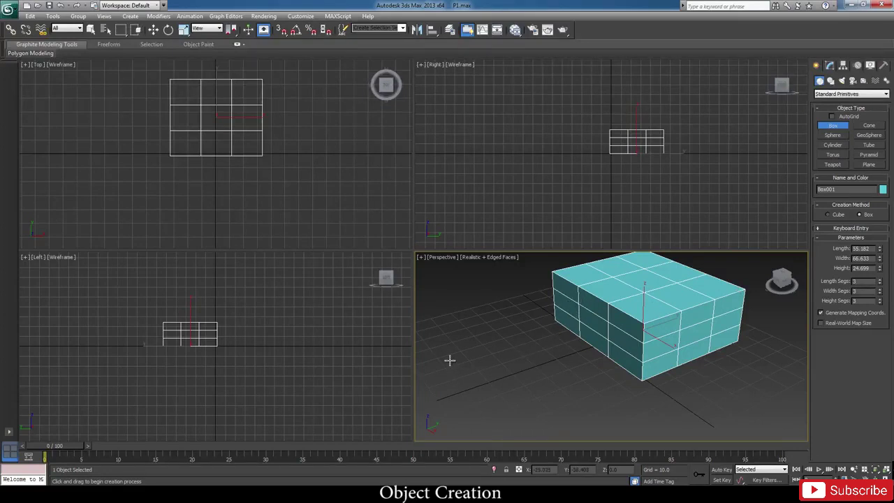
left_click_drag(449, 360, 611, 381)
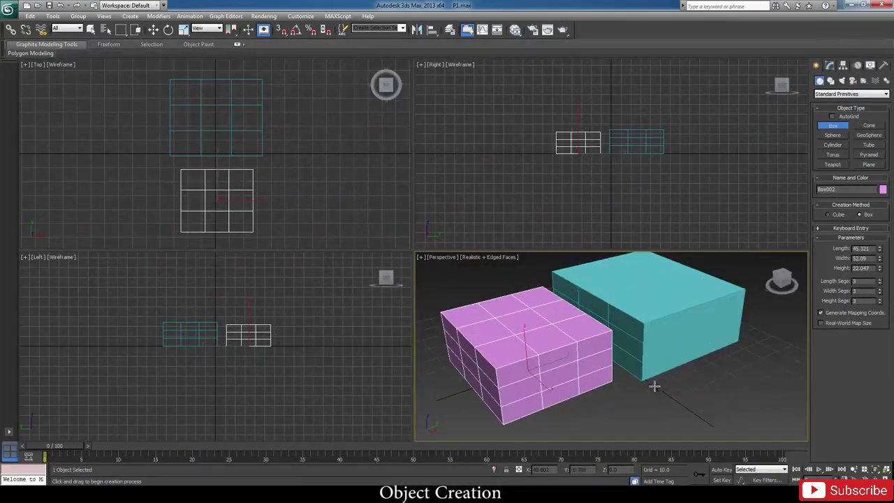
Select both boxes in the perspective view and delete them
scroll(658, 389, "down", 10)
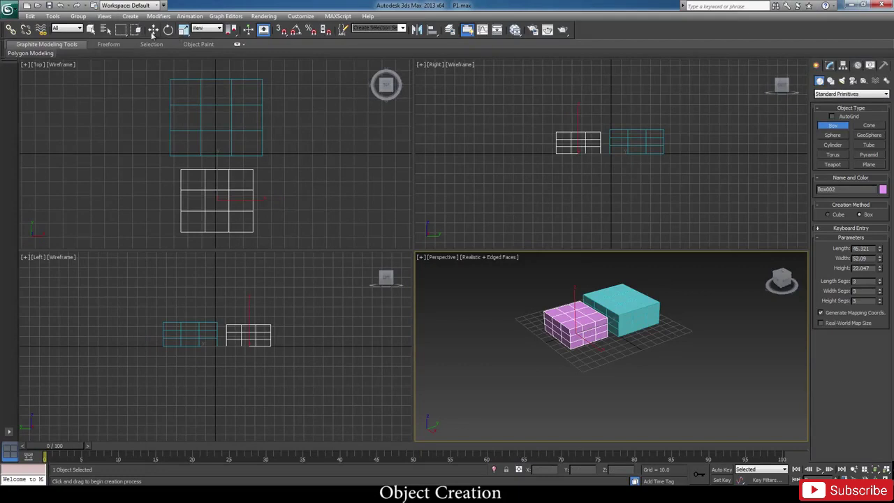
left_click(91, 29)
left_click_drag(493, 299, 721, 409)
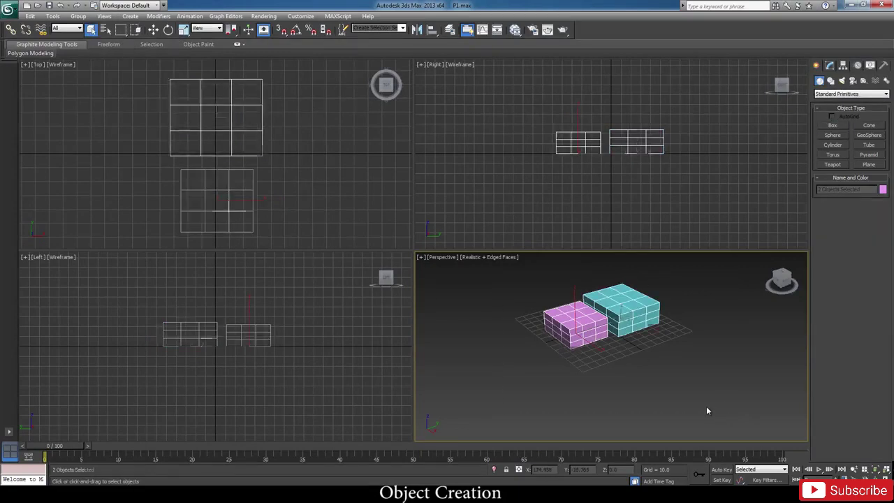
key("Delete")
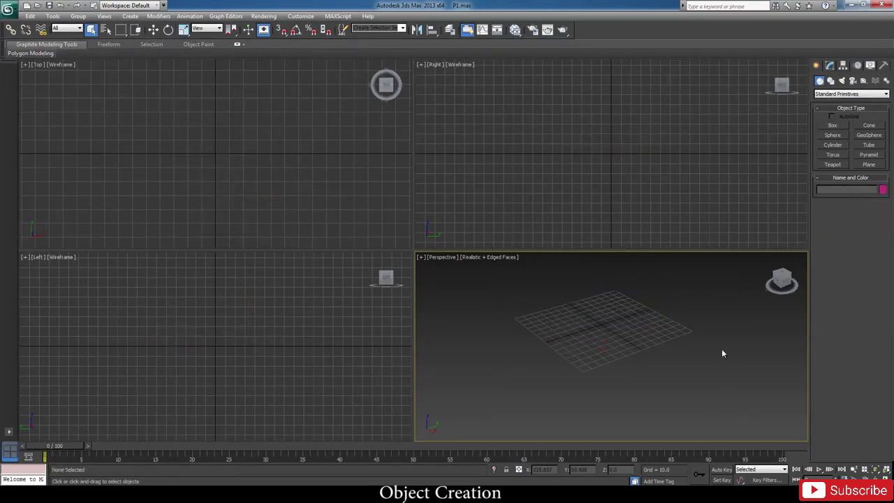
Create a cone on the perspective grid with base radius about 45, top radius about 5 and height about 59
left_click(869, 125)
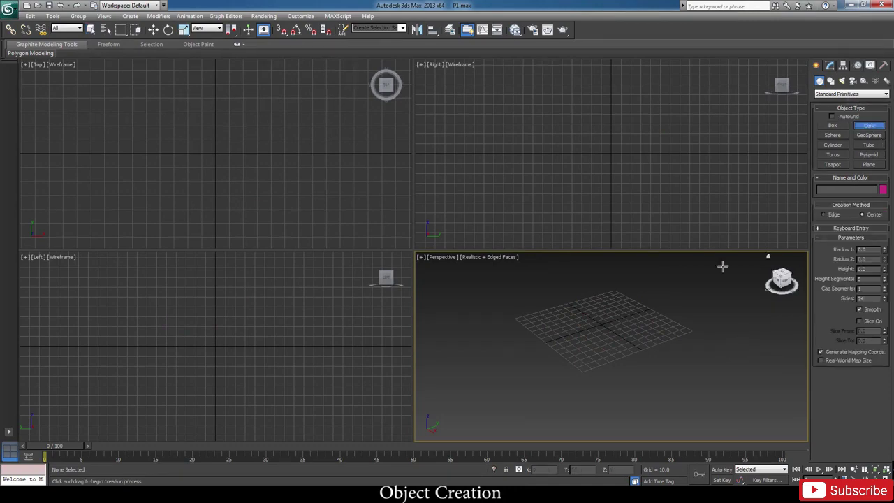
left_click_drag(578, 319, 597, 336)
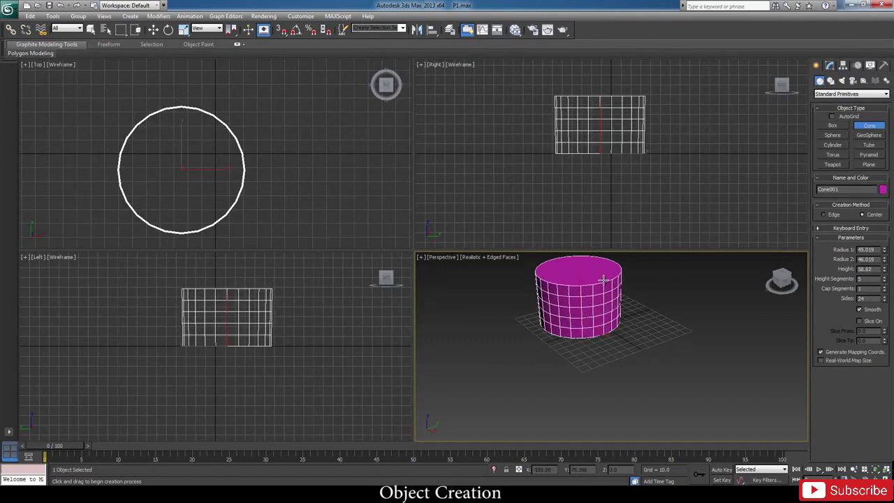
left_click(603, 280)
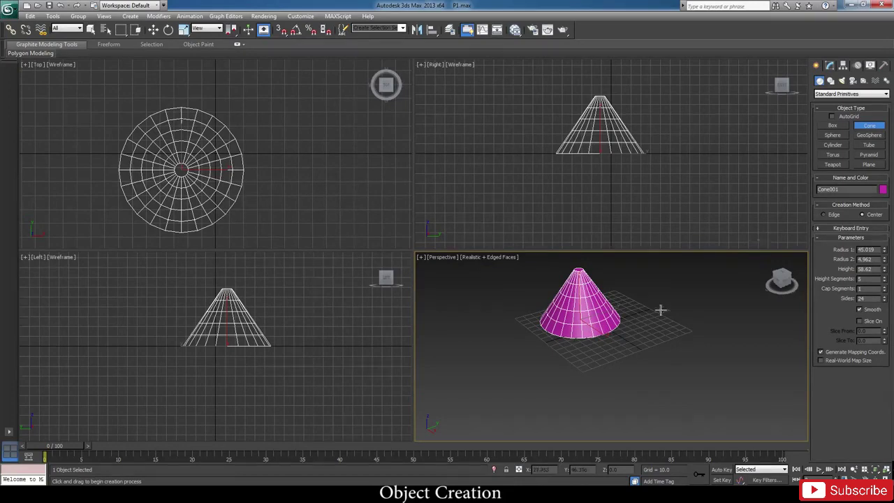
Create a sphere with a radius of about 49 beside the cone
left_click(834, 136)
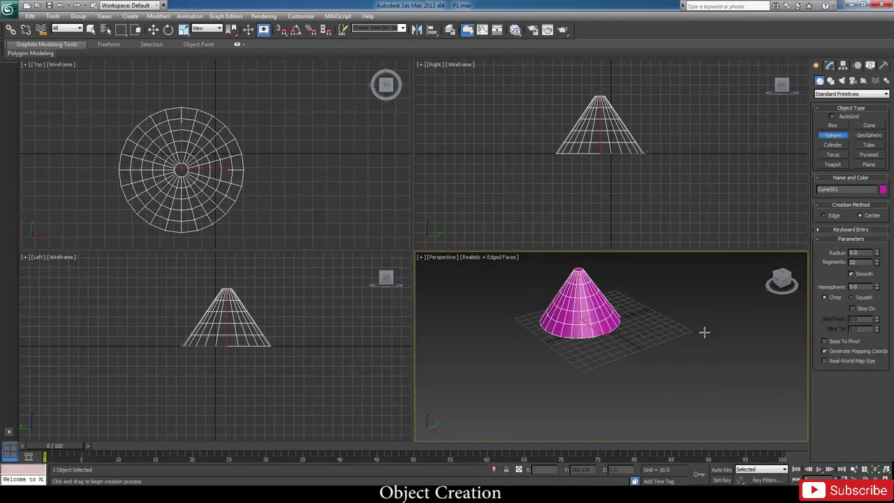
left_click(675, 322)
left_click_drag(675, 322, 694, 342)
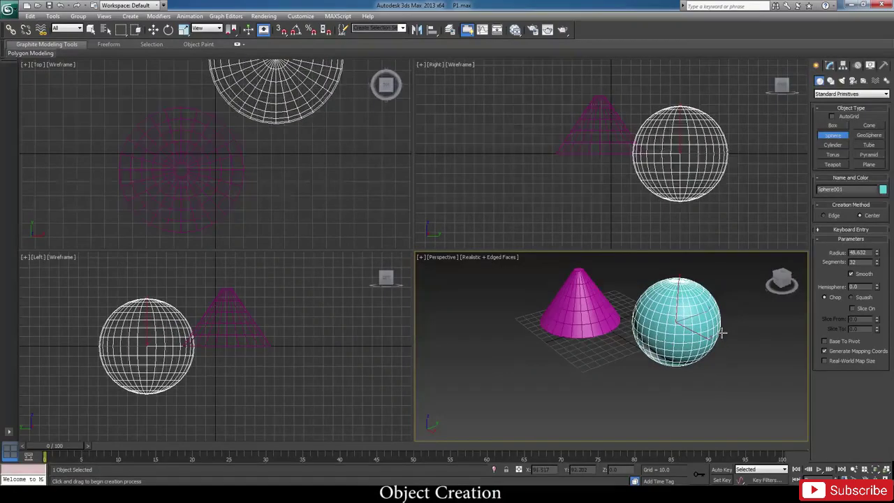
Create a cylinder with radius about 42 and height about 57 in front of the cone
middle_click_drag(726, 336, 668, 259, "alt")
left_click(768, 257)
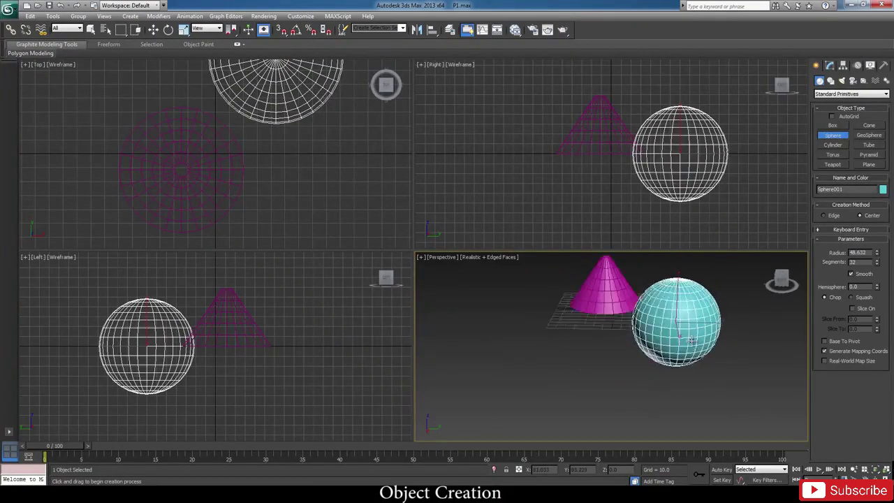
left_click(831, 145)
left_click_drag(525, 349, 543, 375)
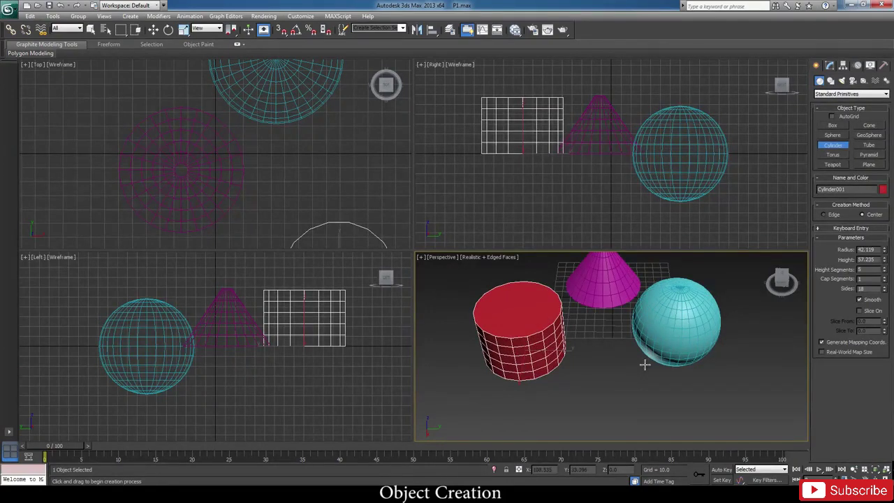
Add a plane about 71 × 67 near the cylinder and a teapot with a radius of about 23 beyond it
left_click(870, 166)
left_click_drag(571, 373, 649, 428)
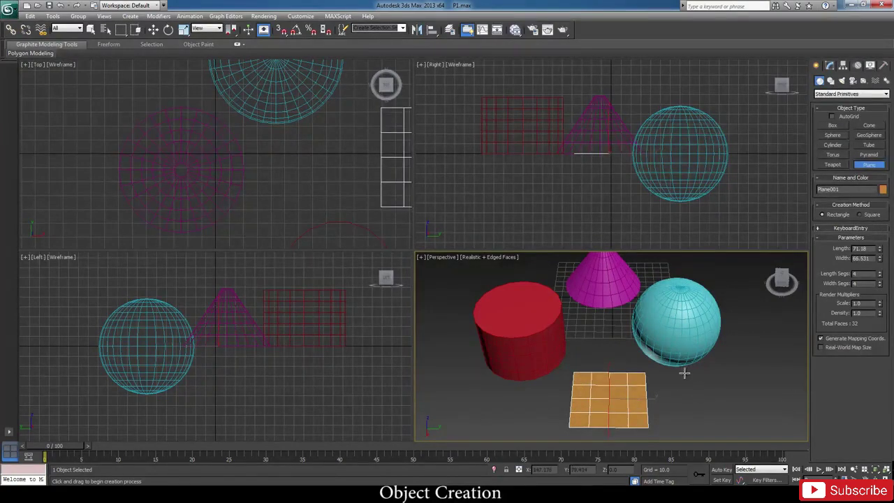
left_click(832, 165)
middle_click_drag(730, 356, 633, 359, "alt")
left_click_drag(561, 303, 571, 313)
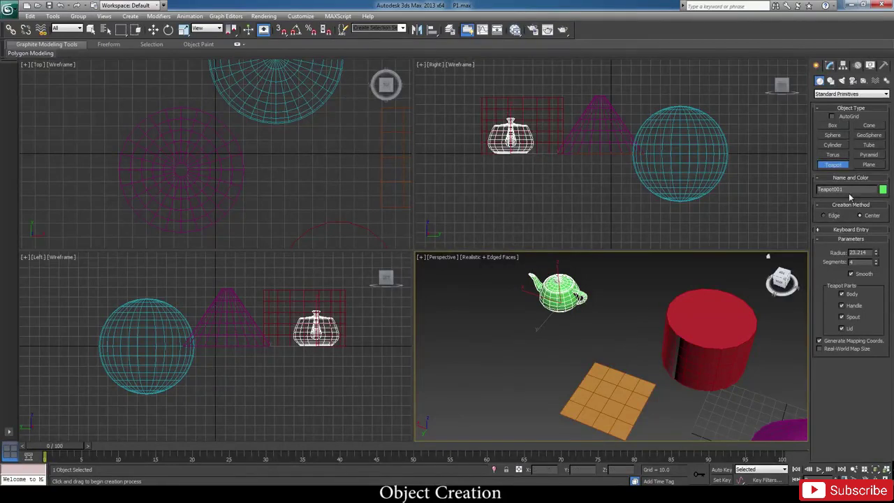
Create a pyramid about 57 wide, 52 deep and 45 high between the teapot and the cylinder
left_click(869, 154)
left_click_drag(626, 291, 649, 334)
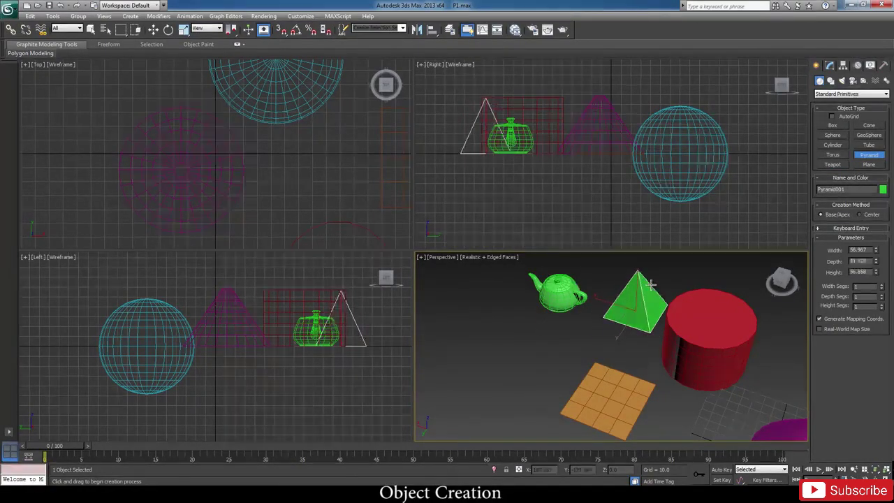
left_click(653, 294)
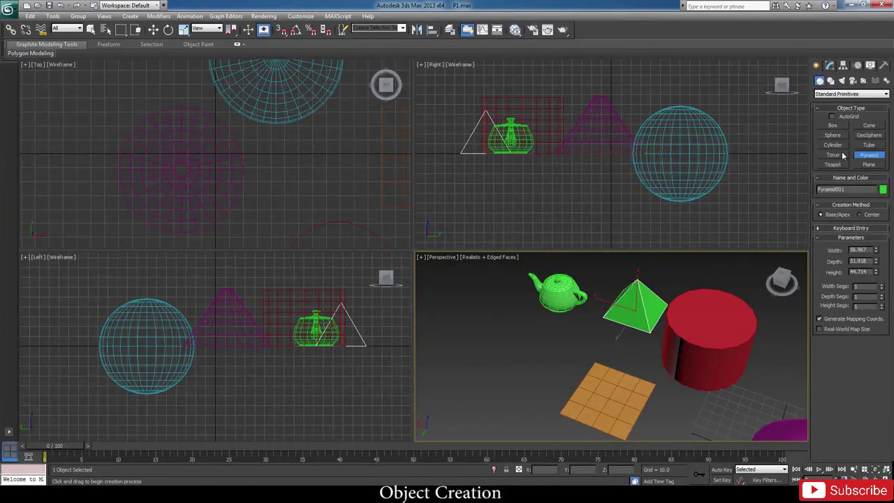
left_click(831, 81)
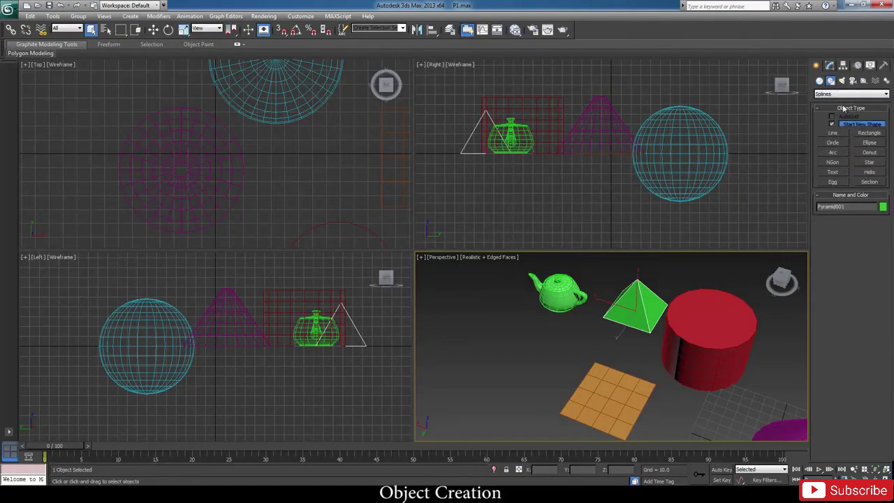
left_click(819, 81)
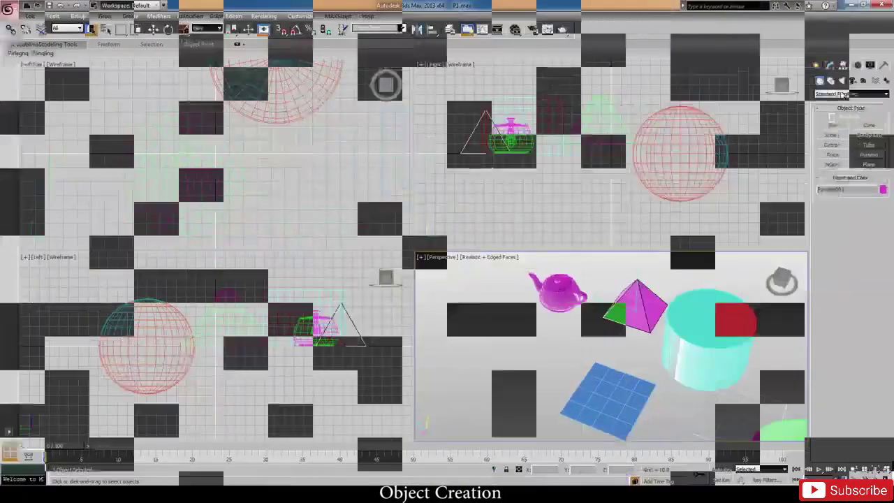
left_click(842, 95)
left_click(837, 102)
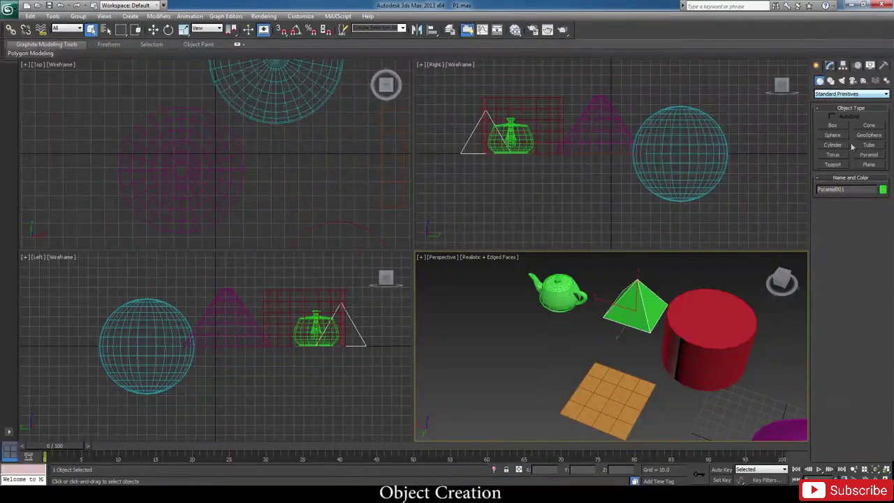
left_click(849, 95)
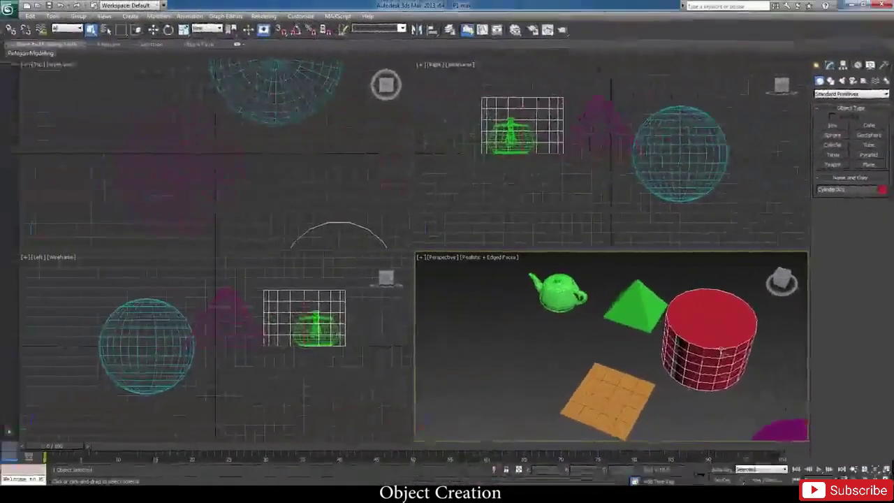
Select all the primitives in the perspective view and delete them
middle_click_drag(746, 393, 664, 358)
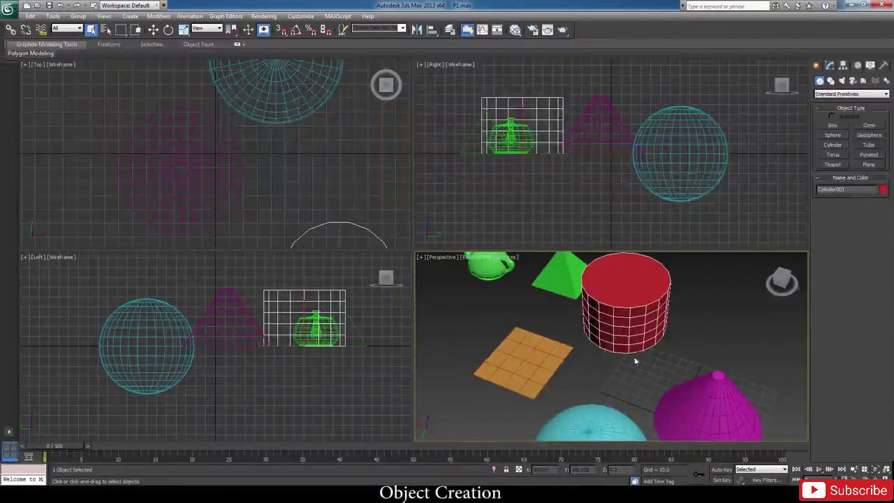
middle_click_drag(582, 365, 541, 316, "alt")
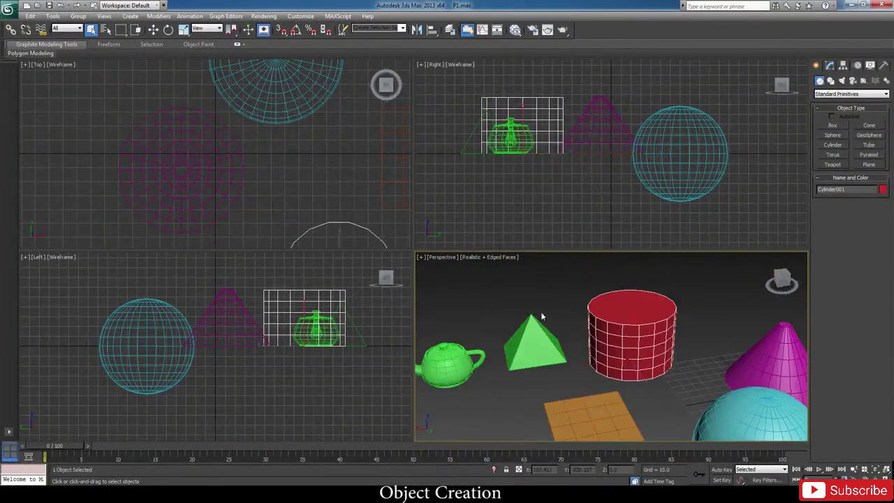
scroll(548, 301, "down", 5)
left_click_drag(499, 309, 641, 415)
key("Delete")
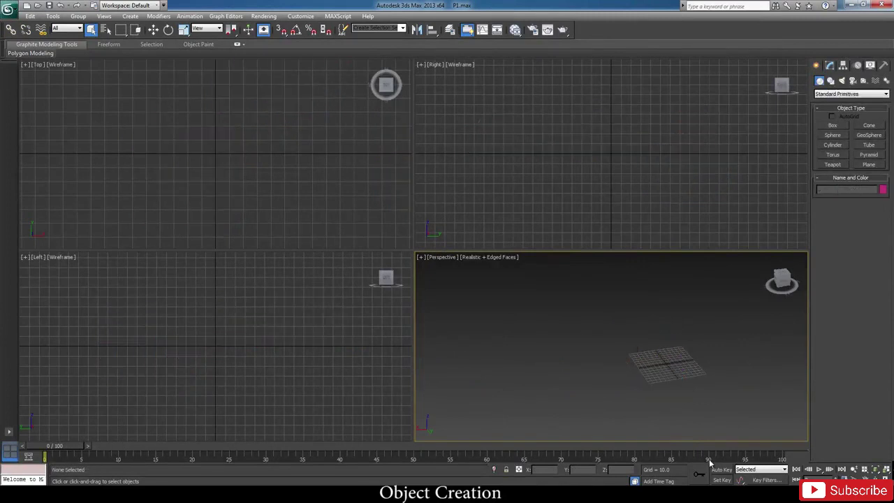
Create a box on the perspective grid about 108 long, 74 wide and 80 high
left_click(833, 125)
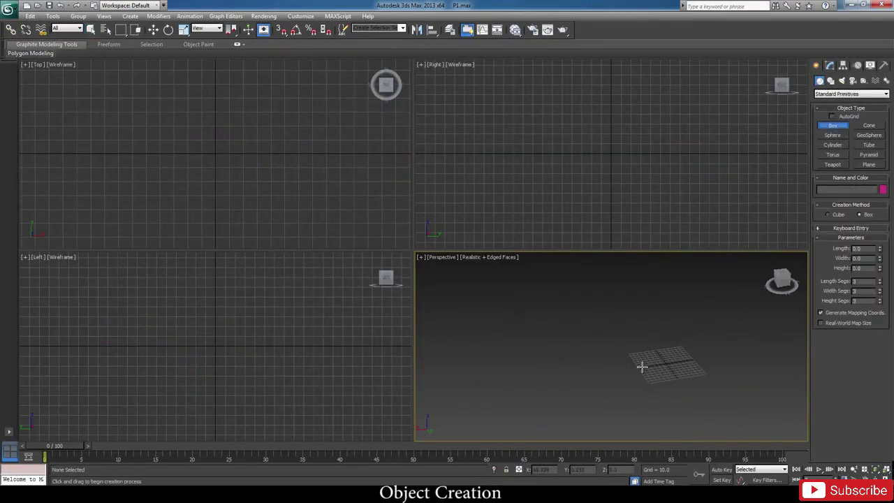
left_click_drag(641, 366, 694, 365)
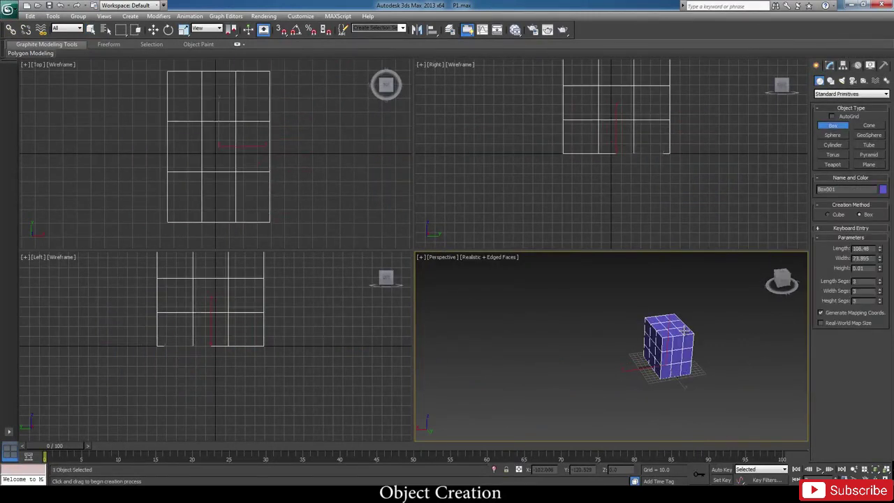
left_click(684, 342)
Turn the edged-faces display off and back on in the perspective view of the box
scroll(717, 377, "up", 3)
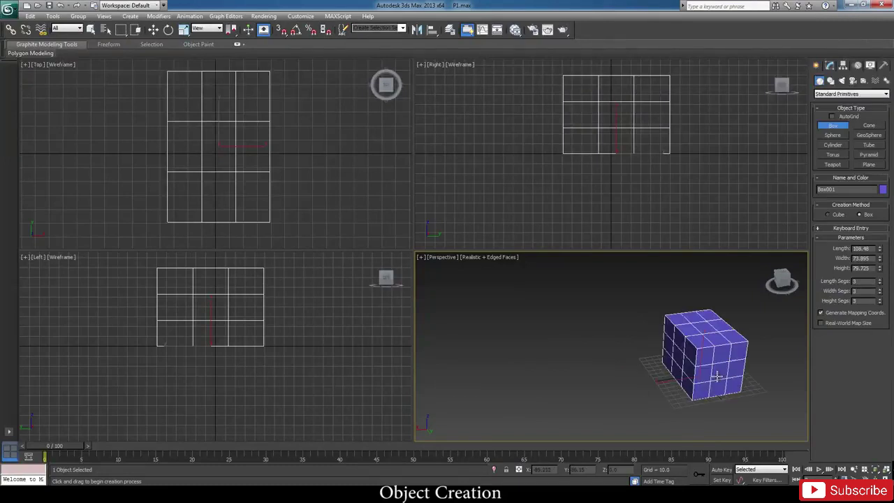
middle_click_drag(754, 370, 655, 378)
scroll(688, 342, "up", 5)
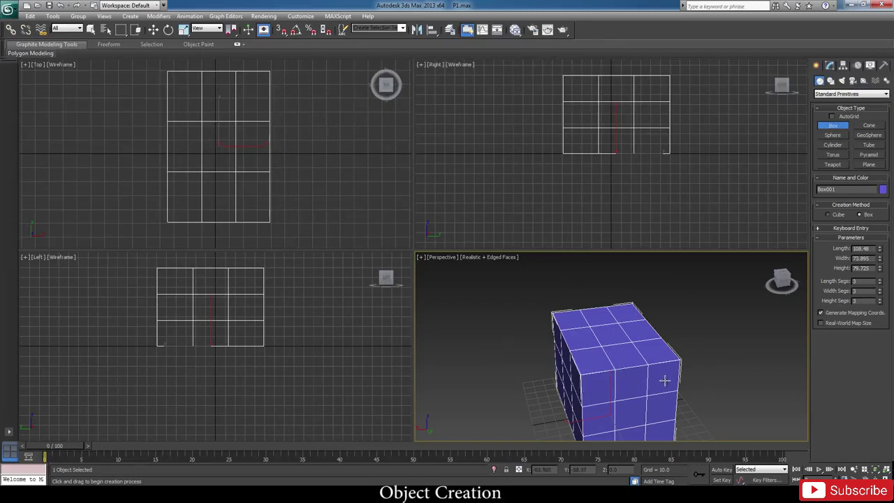
key("F4")
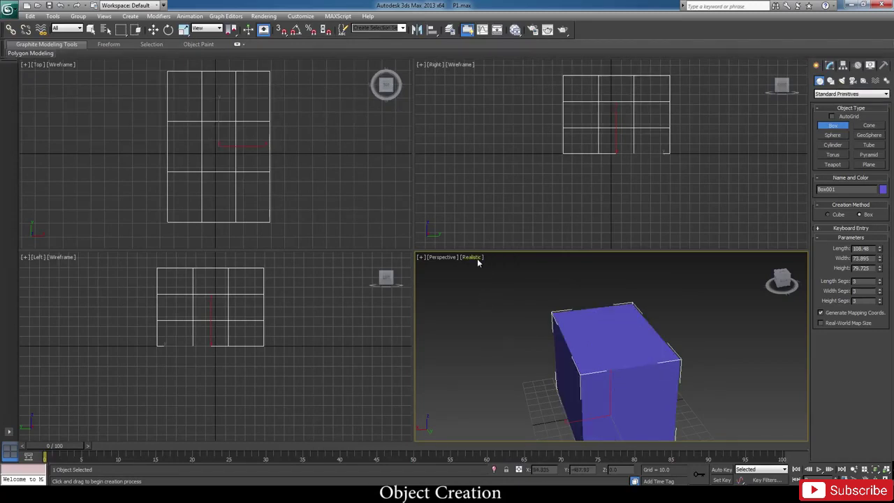
key("F4")
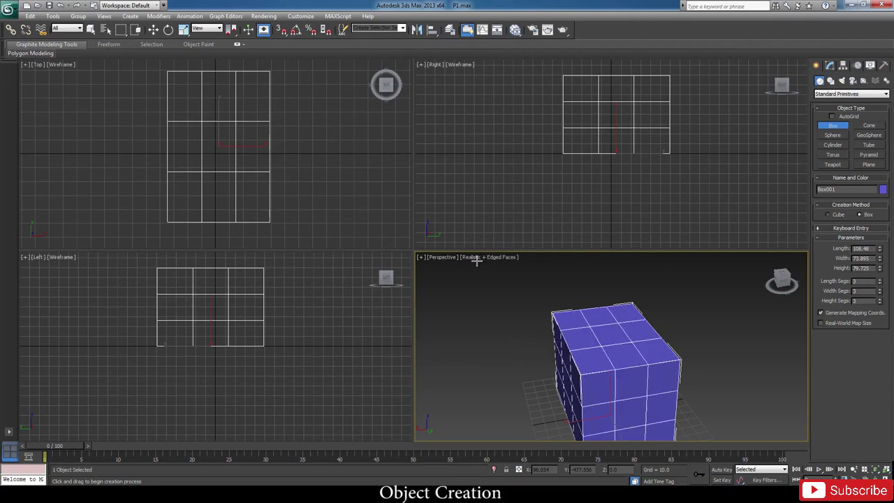
Resize the box to about 264 long, 112 wide and 75 high through its creation parameters
middle_click_drag(717, 375, 697, 378, "alt")
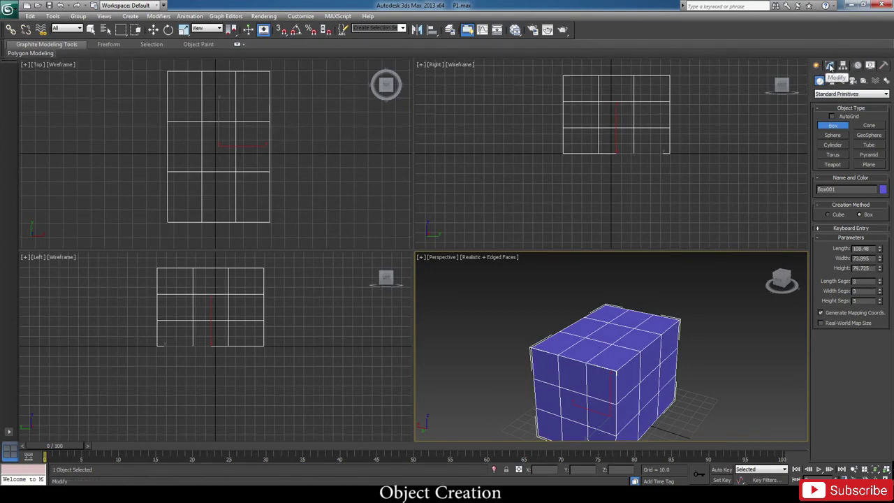
left_click(612, 347)
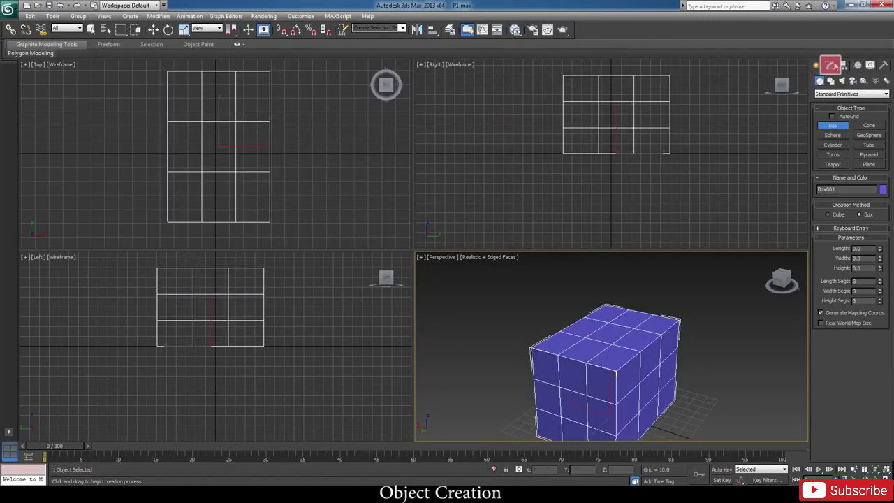
left_click(832, 65)
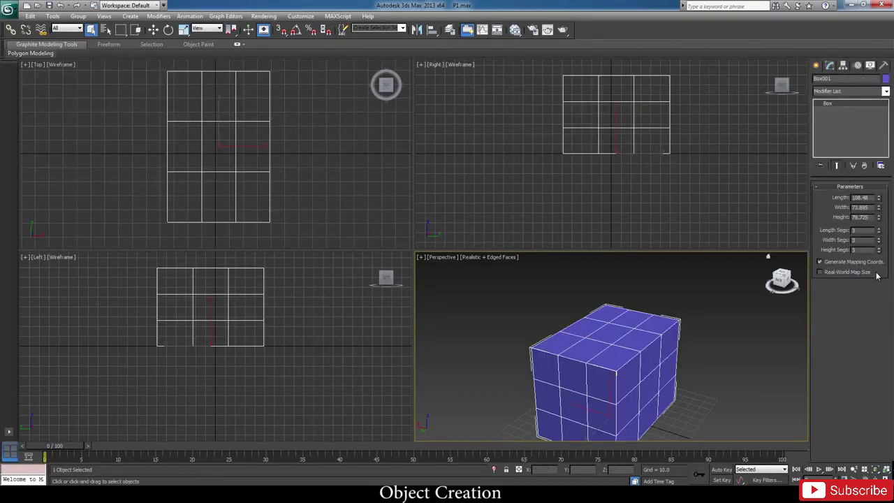
double_click(858, 197)
left_click(875, 197)
scroll(678, 389, "down", 5)
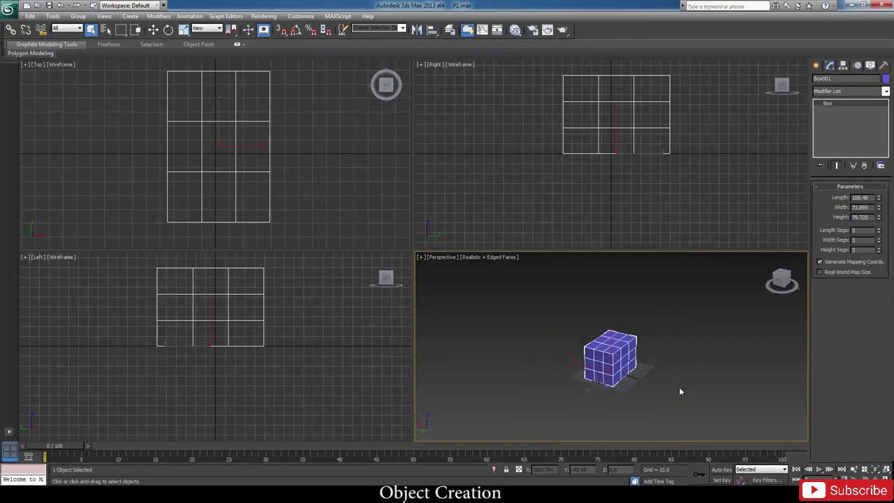
scroll(680, 392, "up", 3)
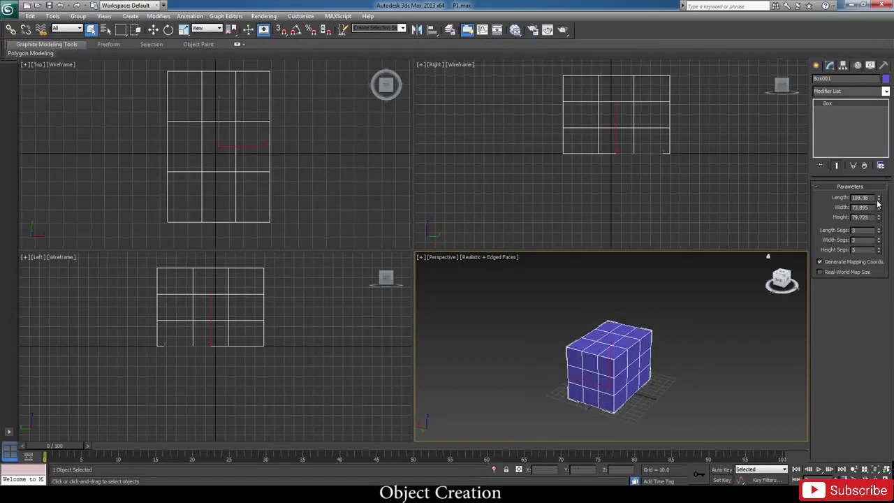
mouse_move(878, 198)
left_mouse_down()
mouse_move(879, 247)
mouse_move(882, 159)
mouse_move(879, 204)
left_mouse_up()
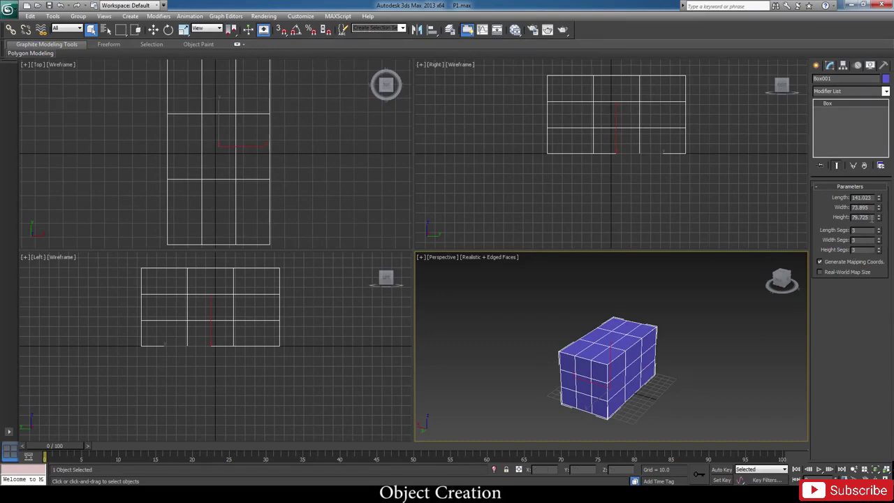
mouse_move(881, 209)
left_mouse_down()
mouse_move(880, 190)
mouse_move(879, 236)
mouse_move(882, 217)
left_mouse_up()
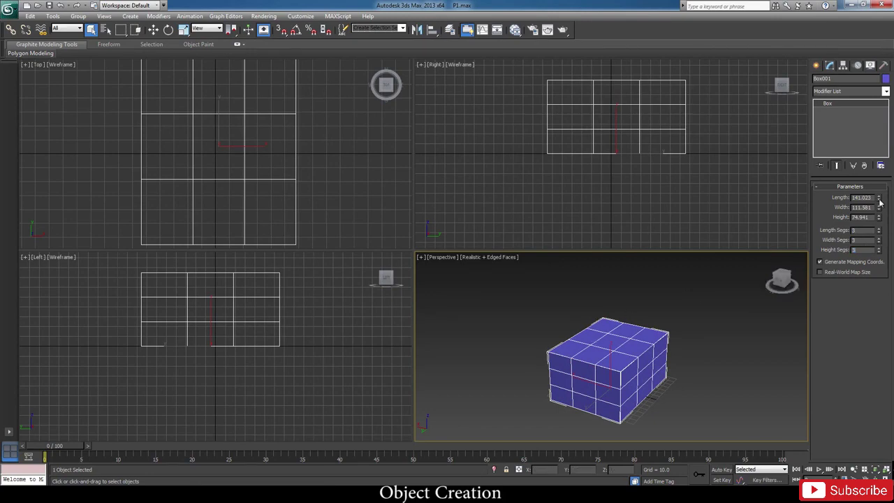
mouse_move(879, 198)
left_mouse_down()
mouse_move(879, 211)
mouse_move(879, 181)
left_mouse_up()
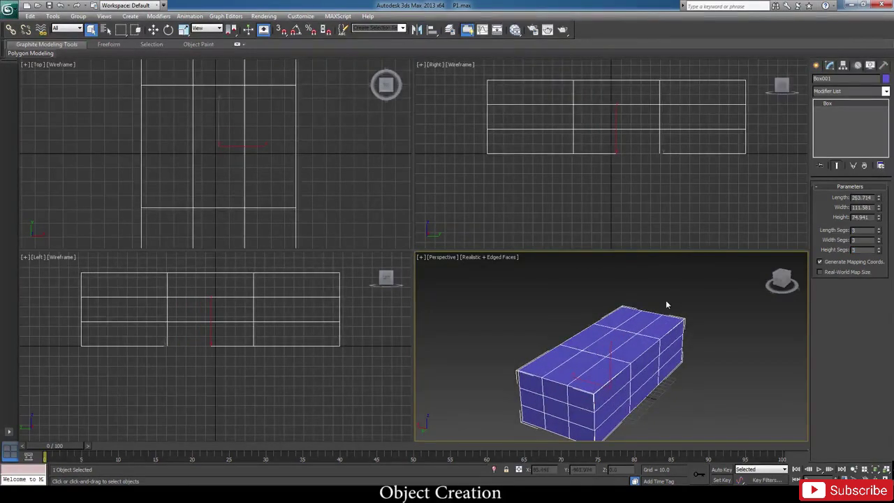
Reduce the box's length segments to 1
mouse_move(666, 300)
left_mouse_down()
mouse_move(563, 406)
mouse_move(651, 287)
left_mouse_up()
left_click(639, 337)
left_click(878, 235)
left_click(879, 234)
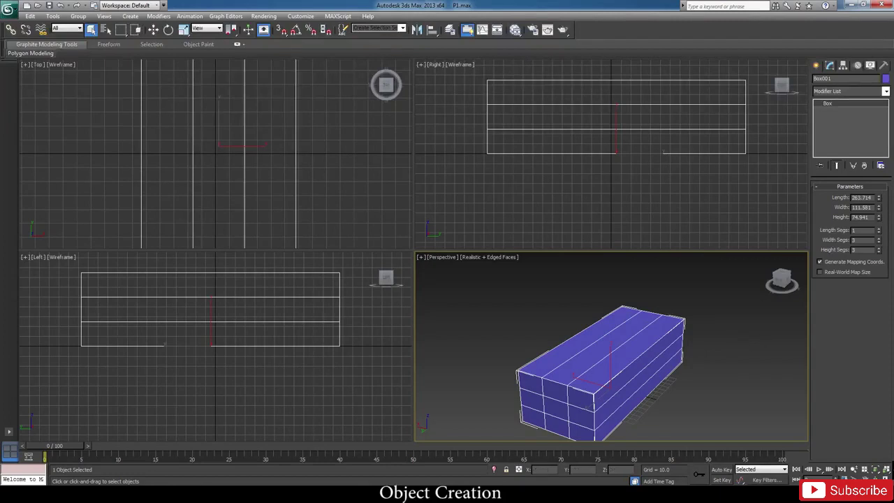
Raise the box's length segments step by step to 12
left_click(879, 231)
left_click(879, 231)
left_click(879, 231)
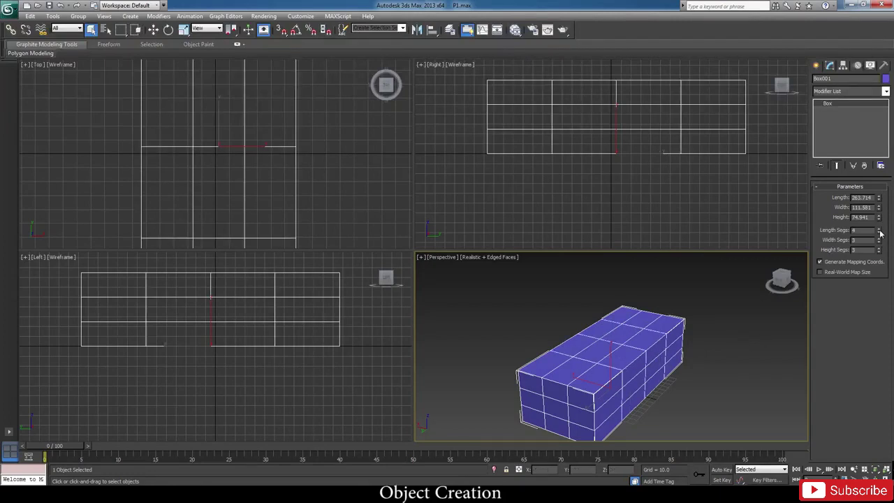
left_click(879, 232)
left_click(879, 231)
left_click(879, 232)
left_click(880, 231)
left_click(879, 231)
left_click(879, 231)
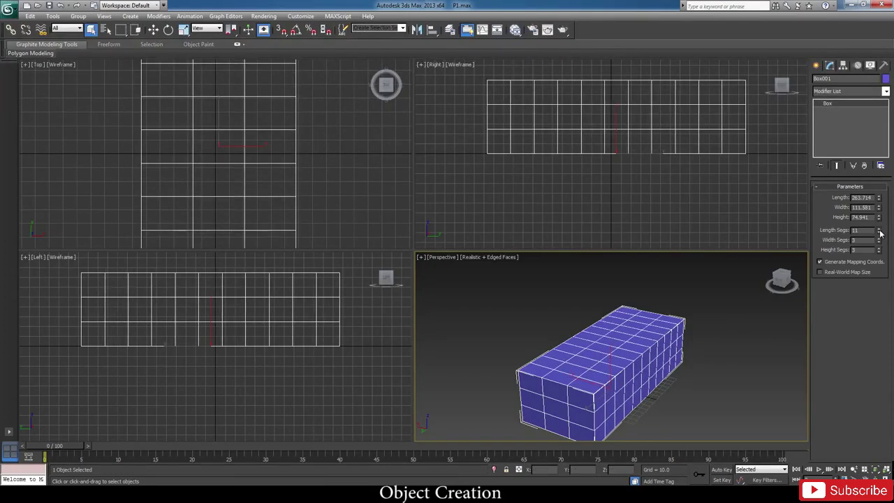
left_click(879, 231)
left_click(879, 231)
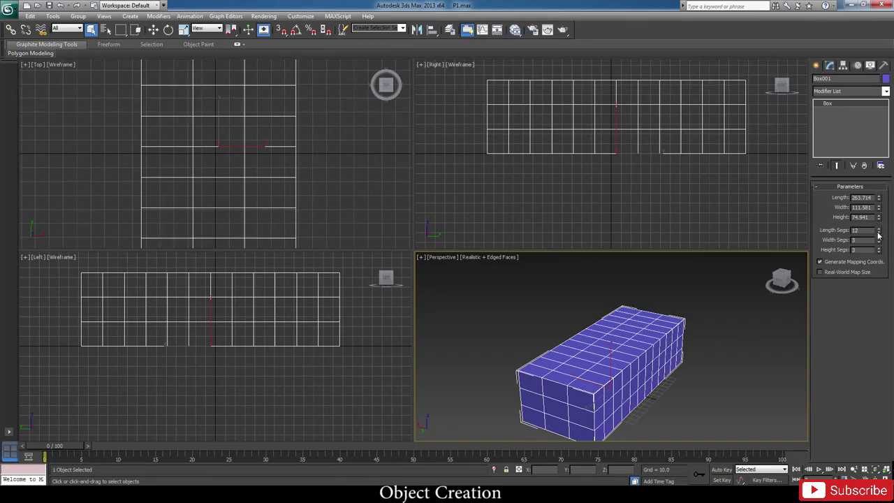
Lower the box's length segments to 3, matching its width and height segments
left_click(879, 235)
left_click(879, 235)
left_click(879, 236)
left_click(878, 235)
left_click(878, 235)
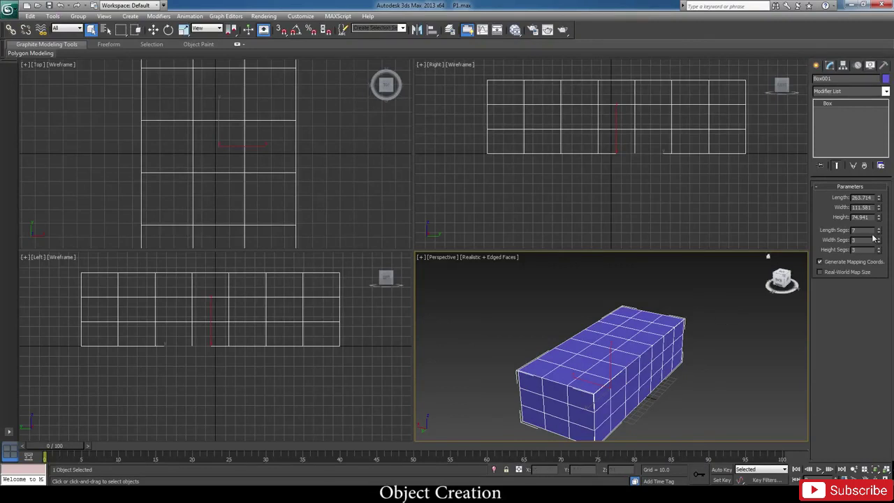
left_click_drag(877, 238, 877, 244)
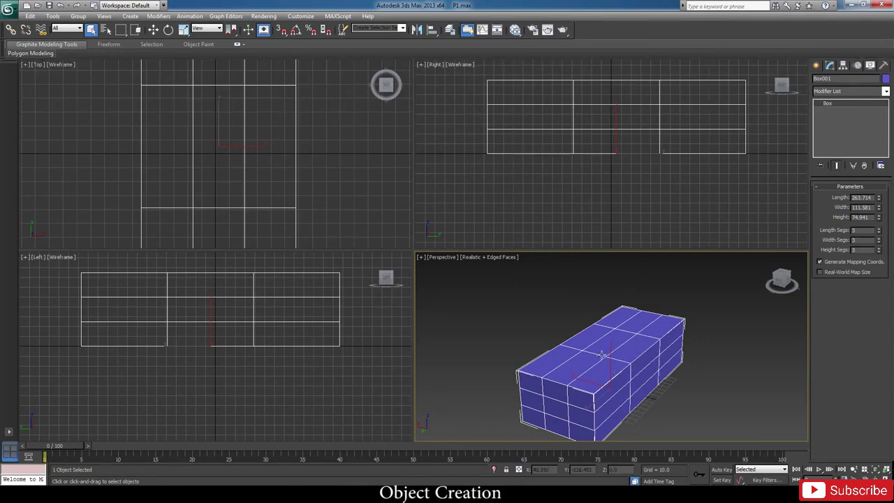
Deselect the box and create a sphere with a radius of about 88 beside it in the perspective view
left_click_drag(732, 323, 629, 371)
left_click(708, 346)
left_click(627, 354)
middle_click_drag(646, 382, 682, 351, "alt")
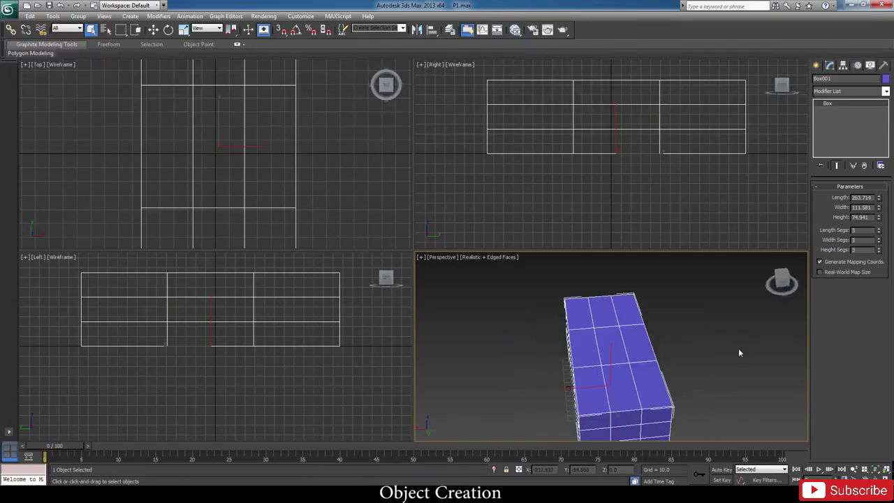
left_click(682, 351)
left_click(815, 66)
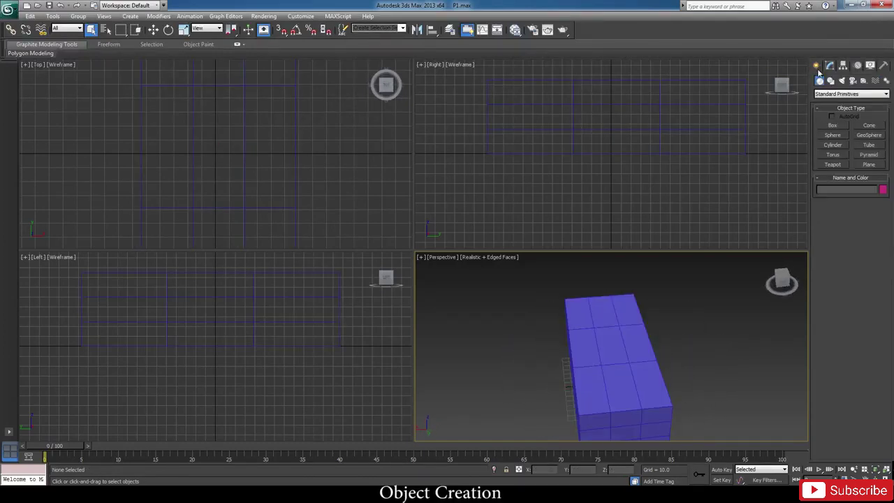
left_click(832, 135)
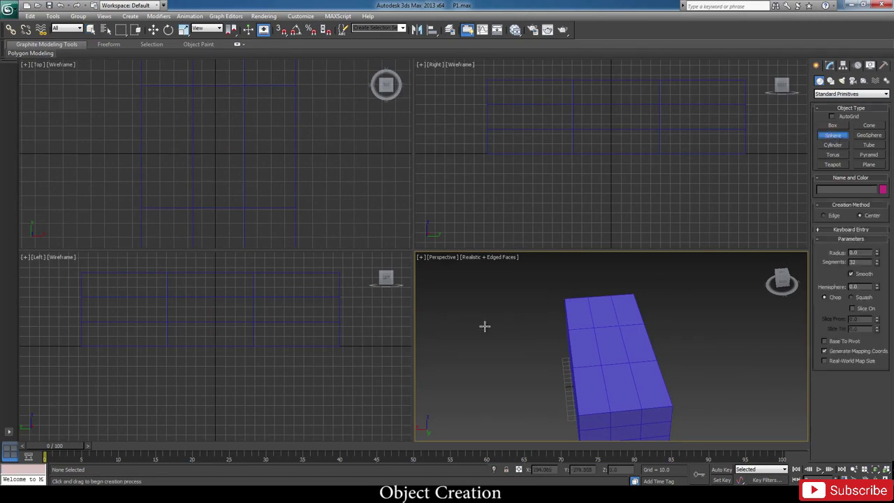
left_click_drag(485, 326, 504, 355)
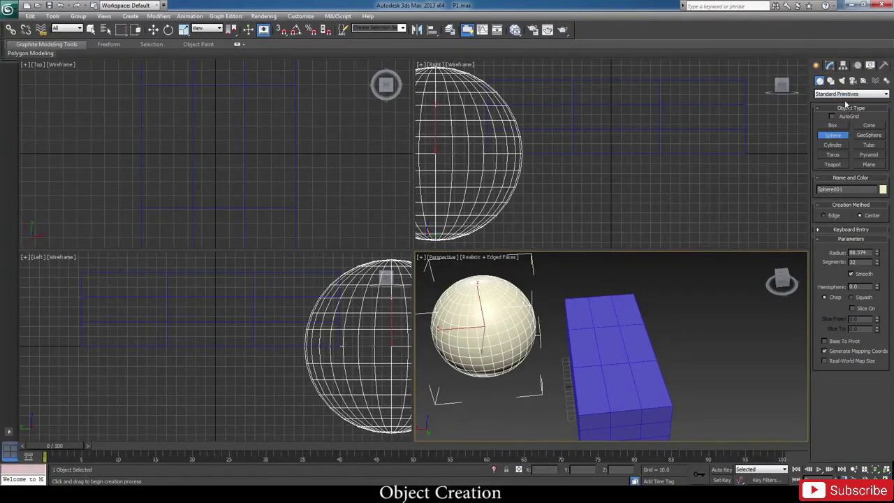
Set the new sphere's radius to about 62 and its segments to 21
left_click(831, 65)
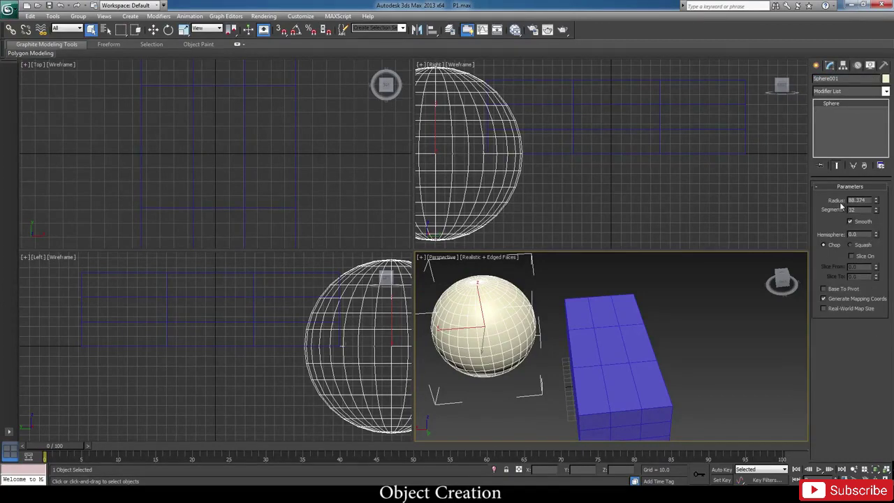
left_click_drag(877, 201, 879, 220)
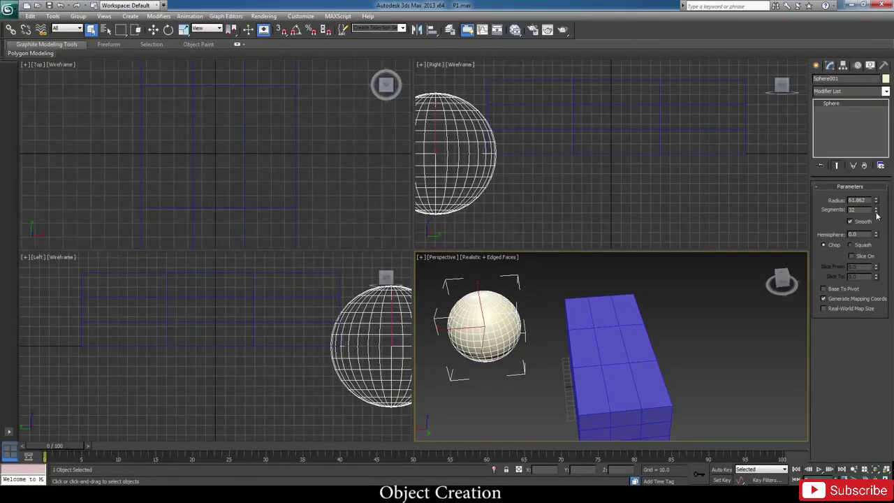
left_click_drag(877, 216, 877, 219)
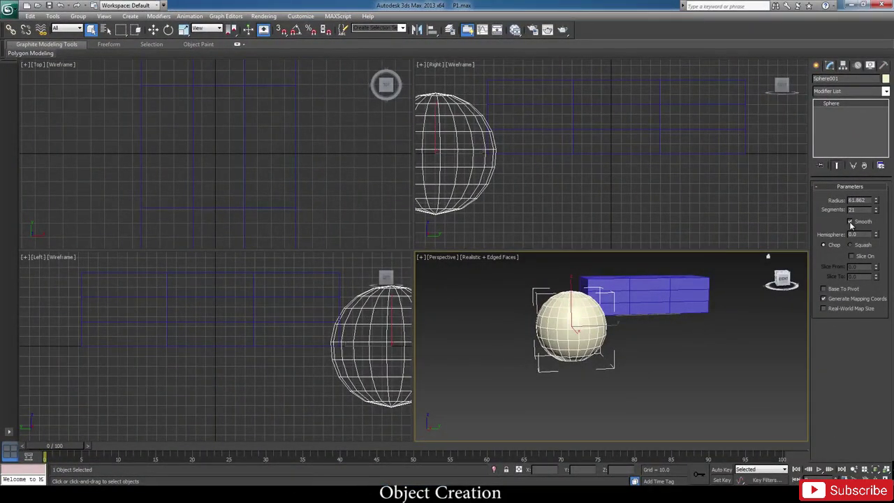
Turn the sphere's smoothing off and back on
left_click(850, 222)
left_click(849, 222)
Try a hemisphere value of 0.5 on the sphere, and return it to 0
mouse_move(877, 234)
left_mouse_down()
mouse_move(881, 132)
mouse_move(865, 247)
left_mouse_up()
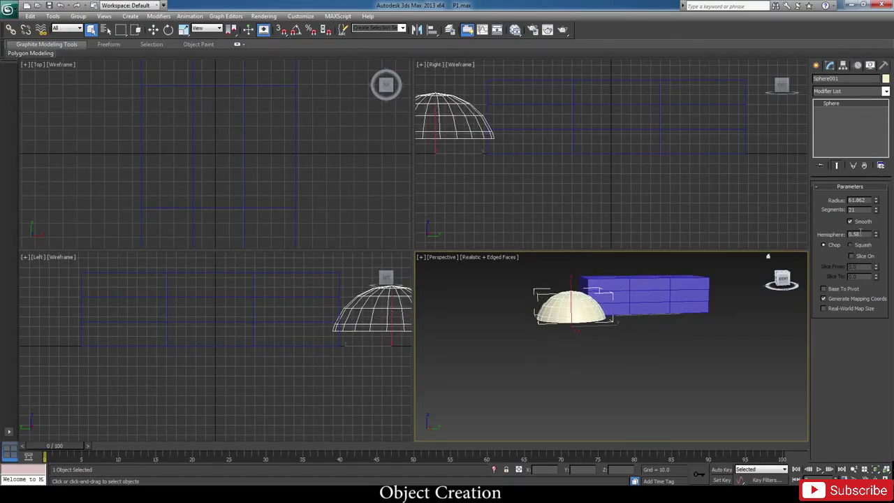
double_click(860, 233)
type("0.5")
key("Return")
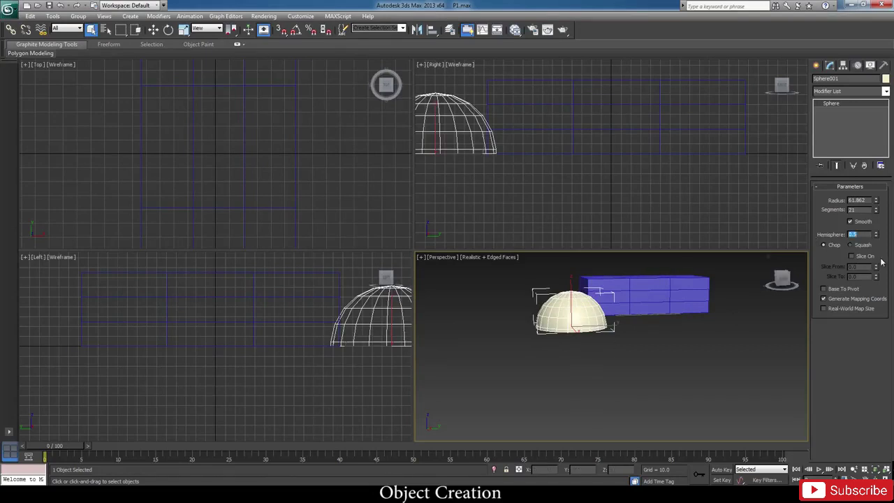
left_click_drag(877, 238, 876, 286)
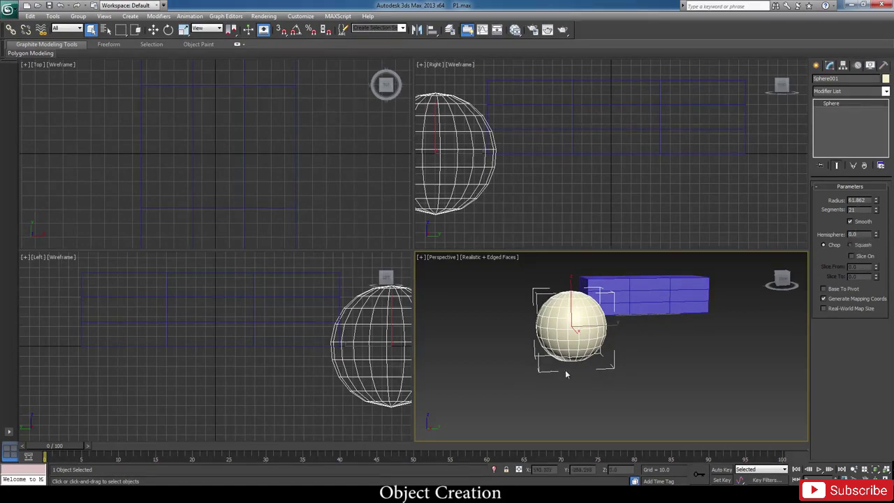
Create a cone in front of the box with radii of about 18 and 4 and a height of about 38
middle_click_drag(596, 359, 557, 355, "alt")
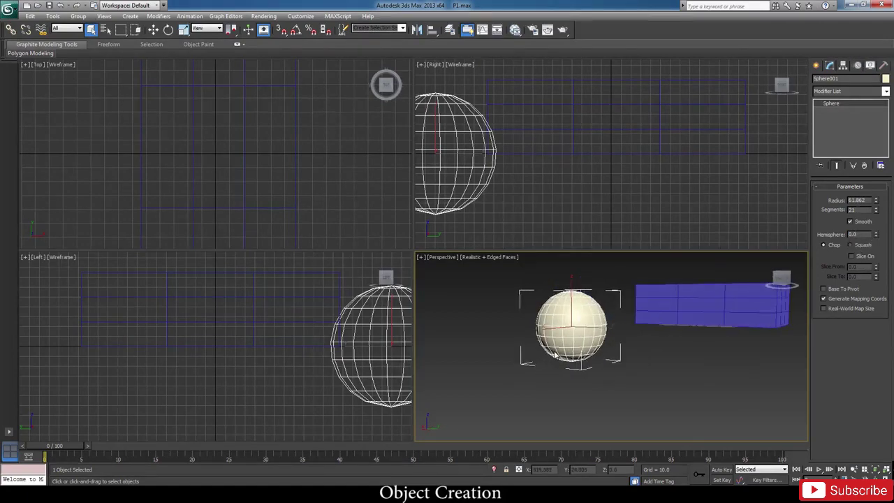
left_click(816, 65)
left_click(869, 125)
mouse_move(661, 383)
left_mouse_down()
mouse_move(688, 399)
mouse_move(675, 387)
left_mouse_up()
left_click(676, 324)
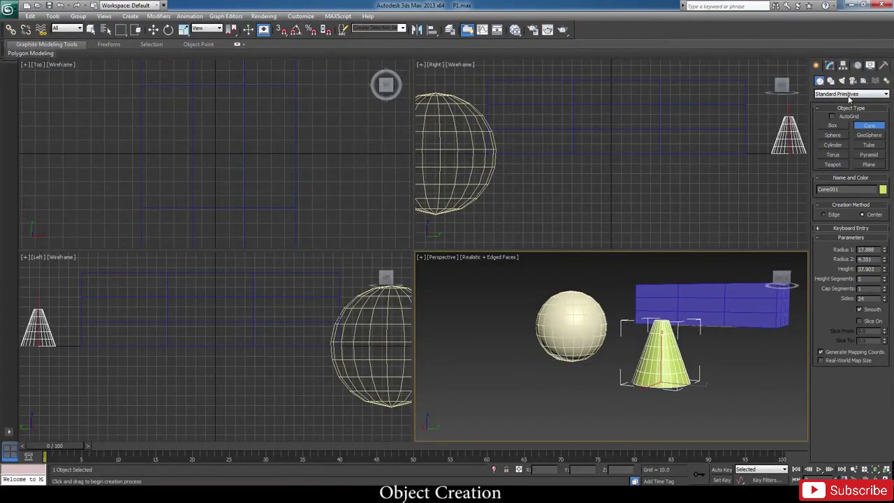
Change the cone's radii to about 20.6 and 3.6 and its height to about 53.4, with 2 height segments
left_click(831, 65)
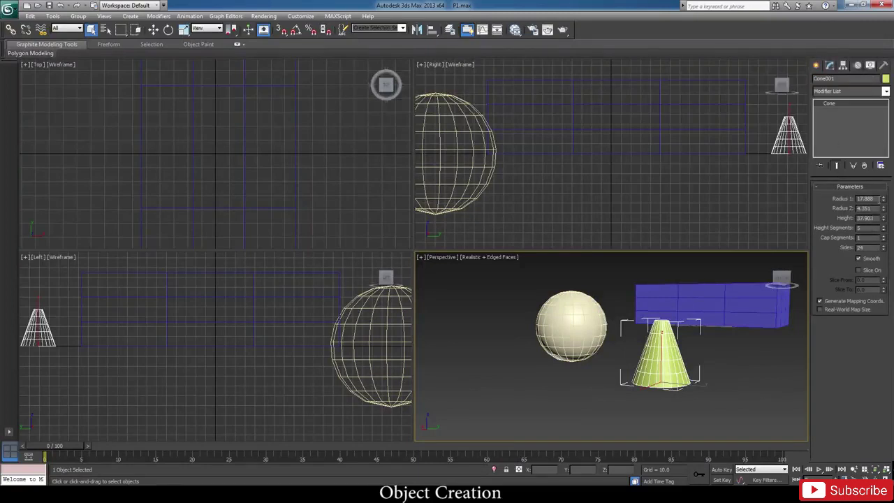
left_click_drag(883, 199, 885, 230)
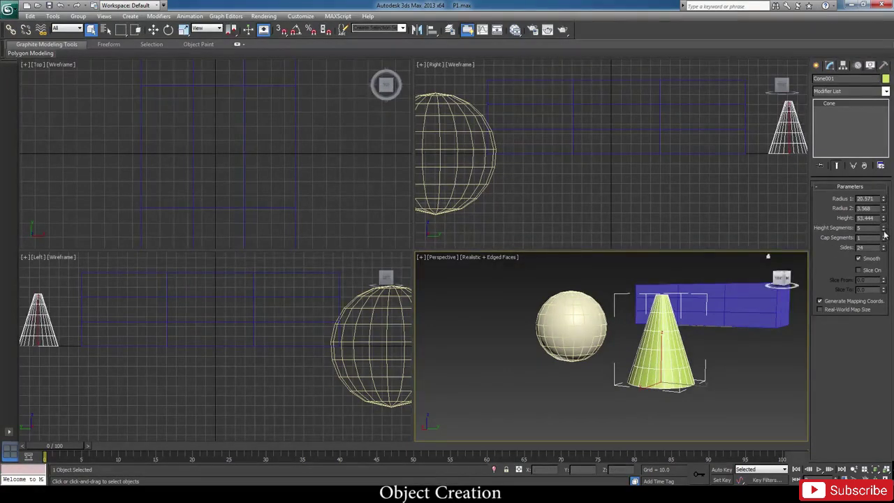
left_click_drag(883, 231, 884, 247)
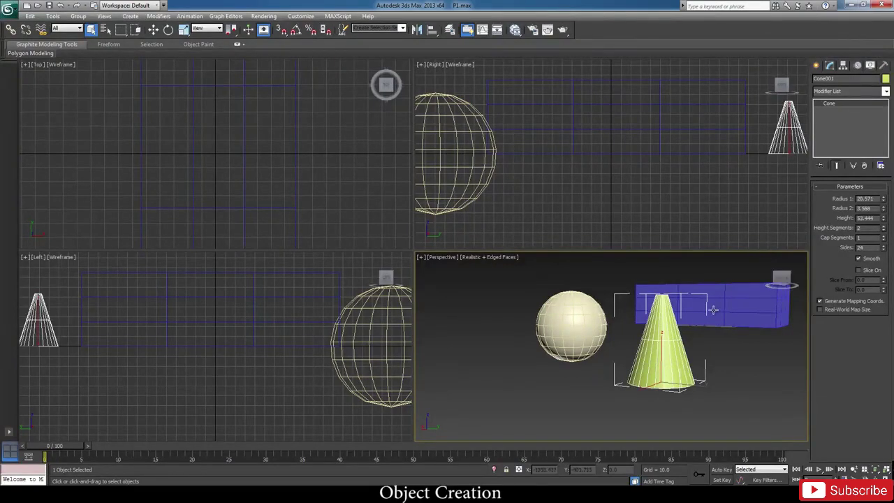
Set the cone's cap segments to 5 with its top cap in close view
middle_click_drag(676, 286, 728, 314, "alt")
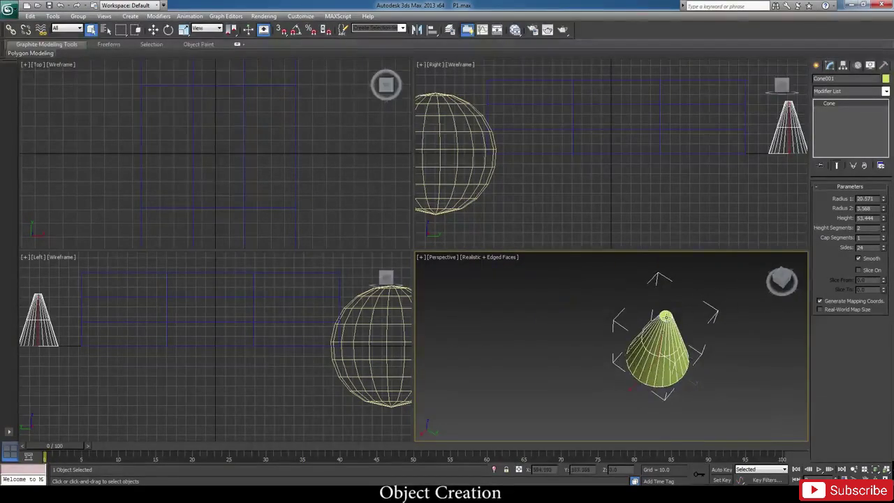
scroll(673, 320, "up", 5)
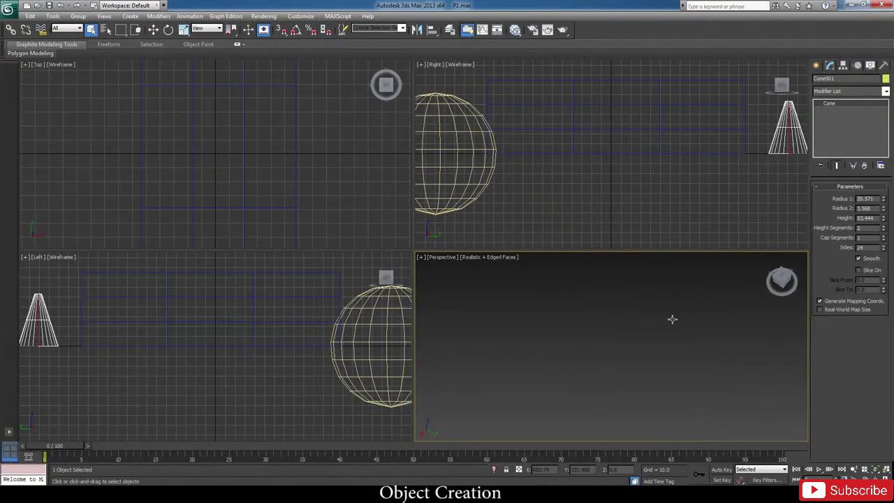
scroll(673, 320, "down", 5)
scroll(673, 320, "up", 5)
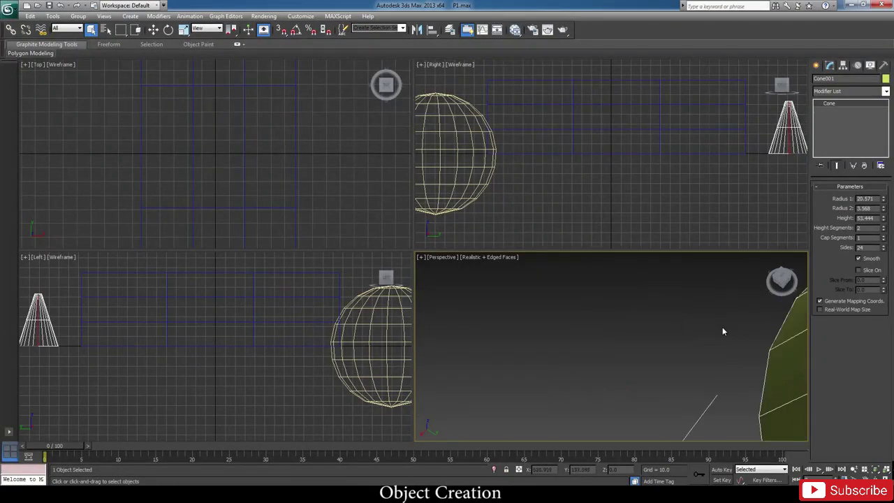
scroll(723, 332, "down", 5)
scroll(723, 331, "up", 5)
scroll(722, 331, "down", 5)
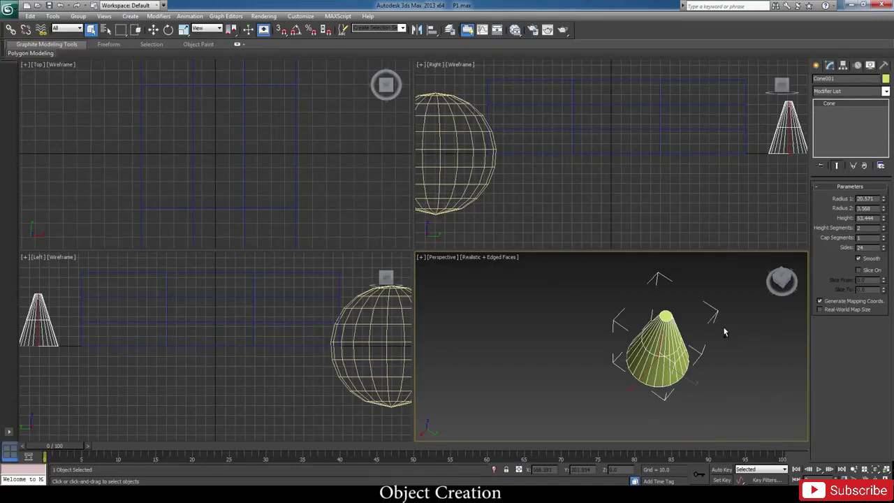
middle_click_drag(724, 332, 661, 286, "alt")
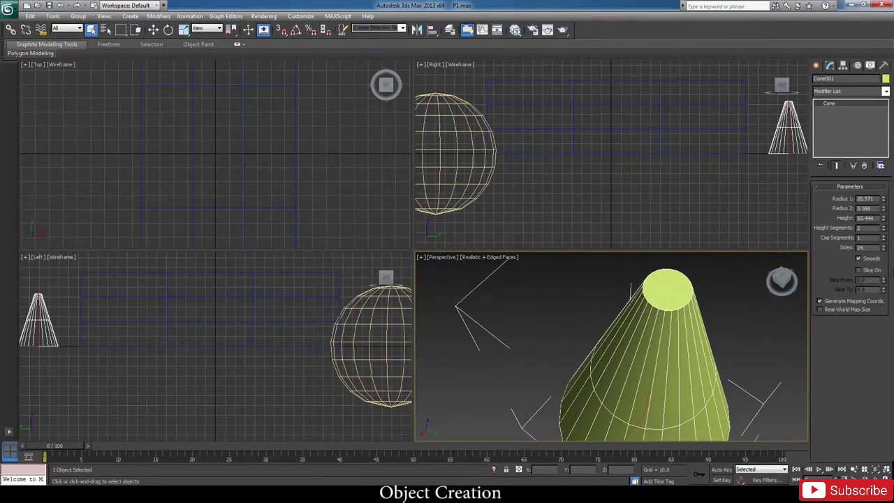
left_click(883, 236)
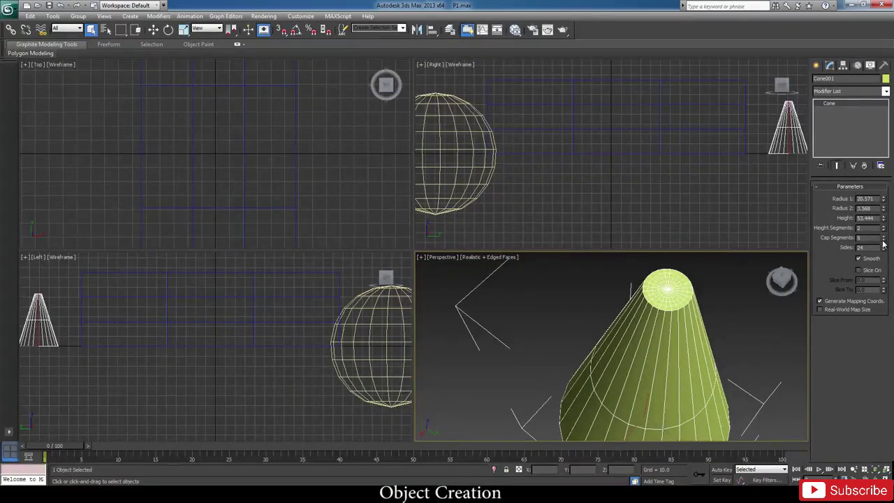
Reset the cone's cap segments to 1 and reduce its number of sides to 10
right_click(882, 239)
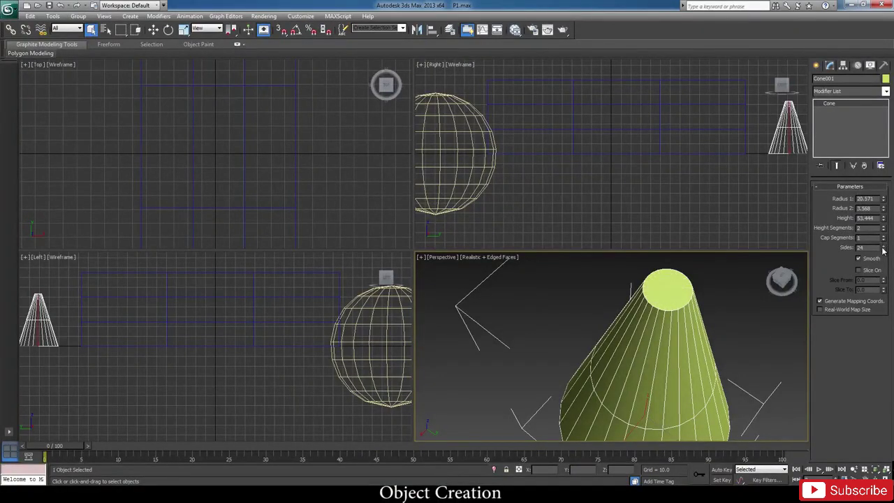
left_click(882, 248)
left_click_drag(884, 250, 885, 259)
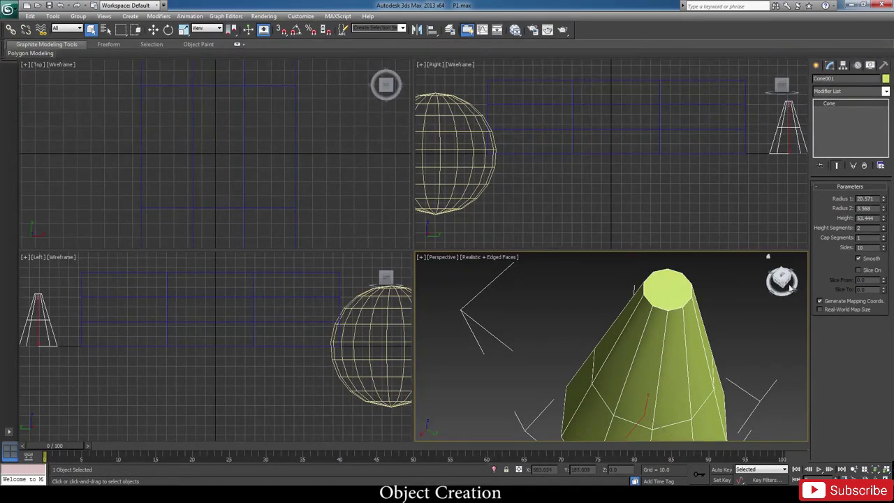
Try the cone with smoothing turned off to compare its shading, and turn smoothing back on
left_click(859, 259)
left_click(858, 259)
left_click(858, 259)
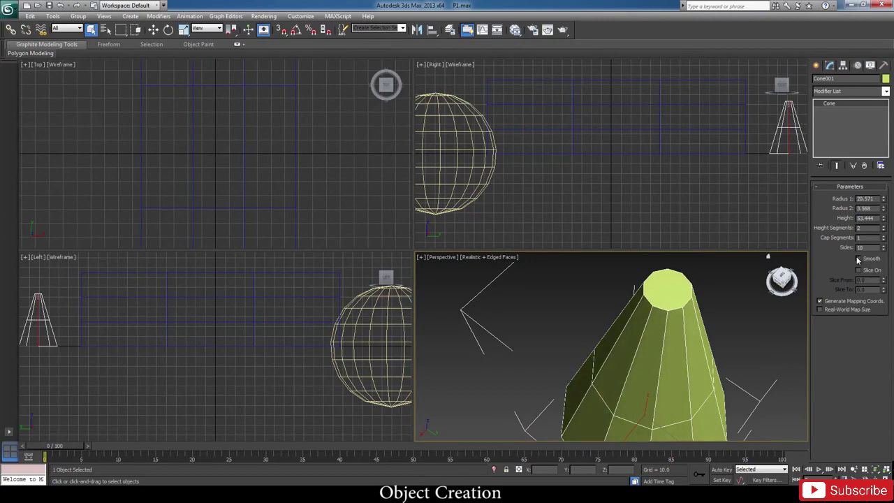
left_click(858, 259)
left_click(858, 259)
left_click(858, 259)
Deselect the cone and look through the geometry categories available for object creation besides Standard Primitives
scroll(675, 331, "down", 5)
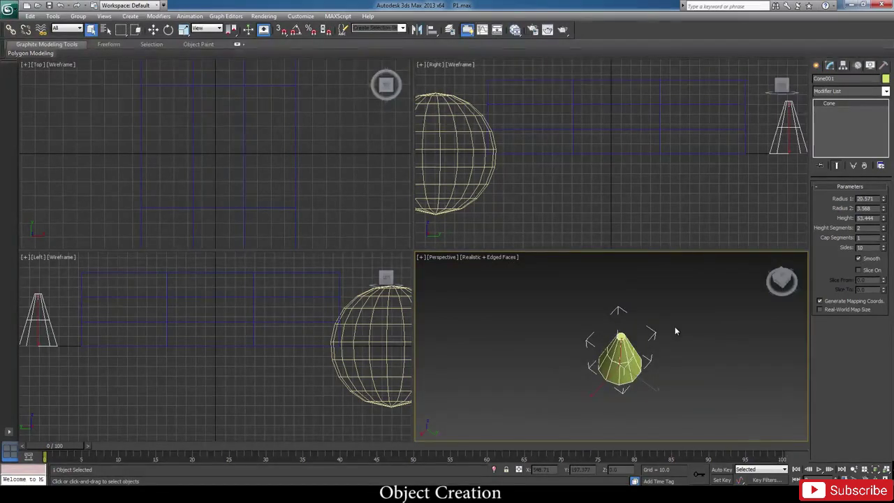
left_click(697, 370)
left_click(819, 65)
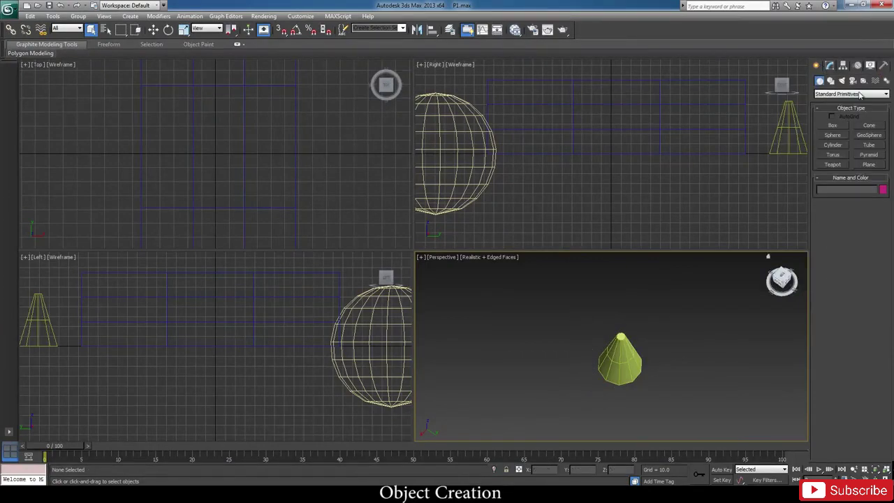
left_click(851, 94)
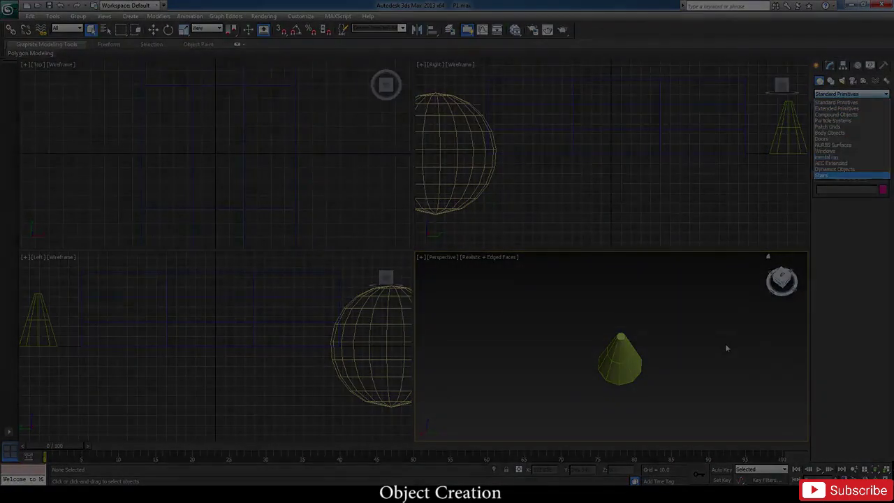
left_click(725, 343)
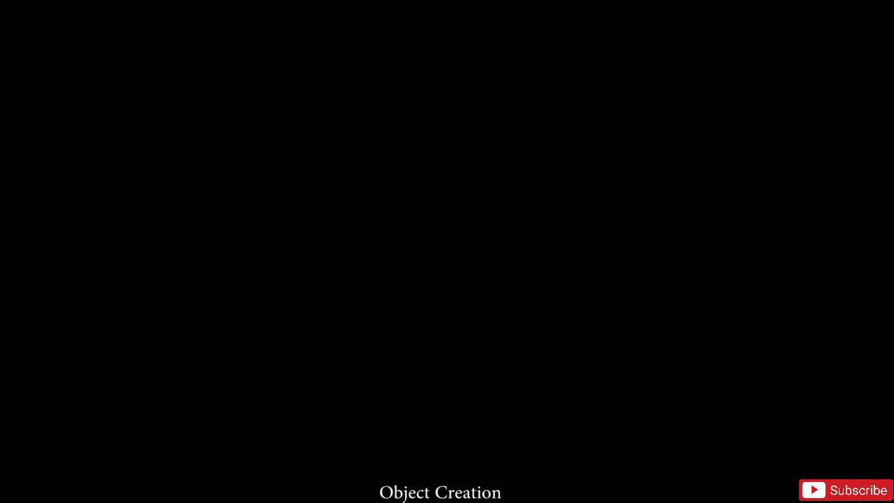